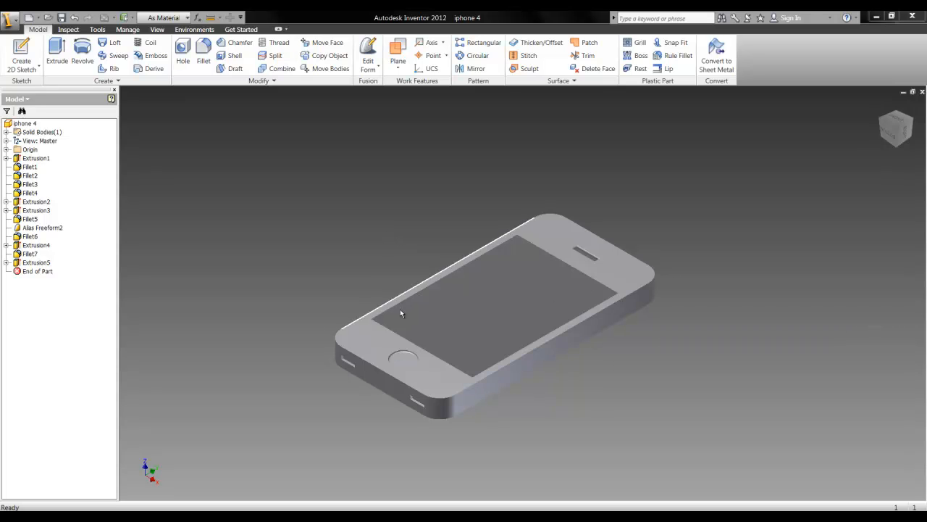
pyautogui.moveTo(334, 245); pyautogui.dragTo(361, 253, button='middle')
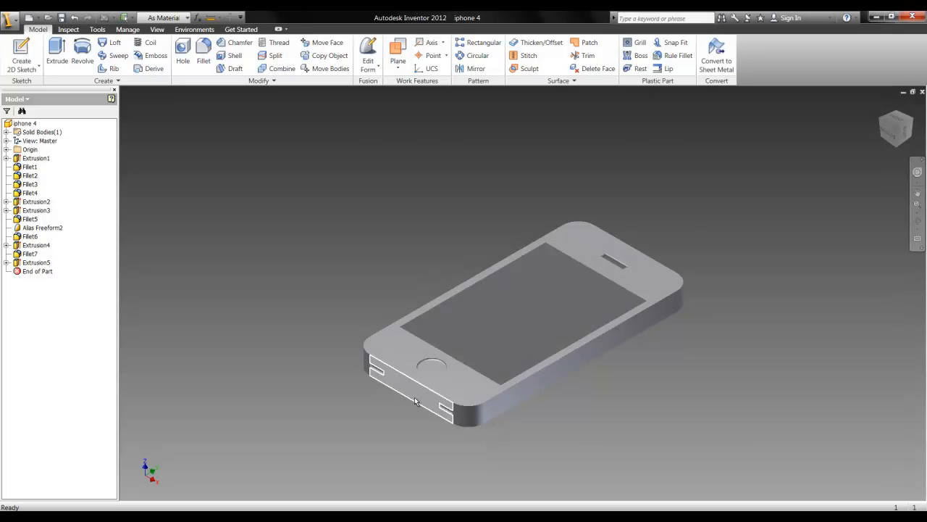
pyautogui.click(211, 517)
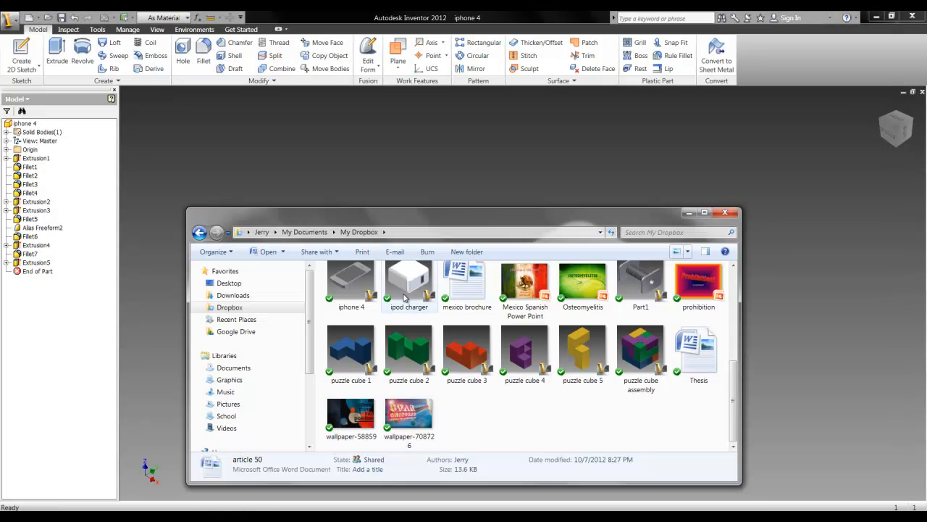
pyautogui.click(689, 212)
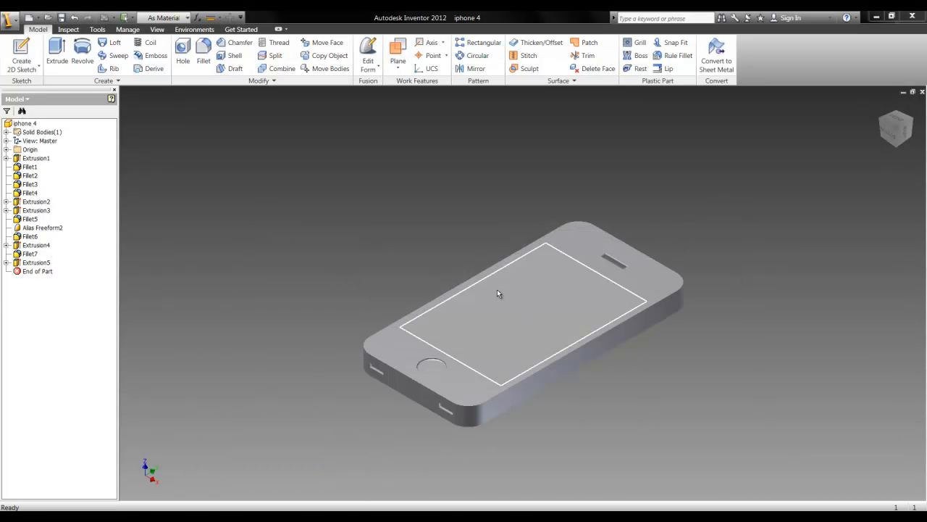
pyautogui.moveTo(497, 292)
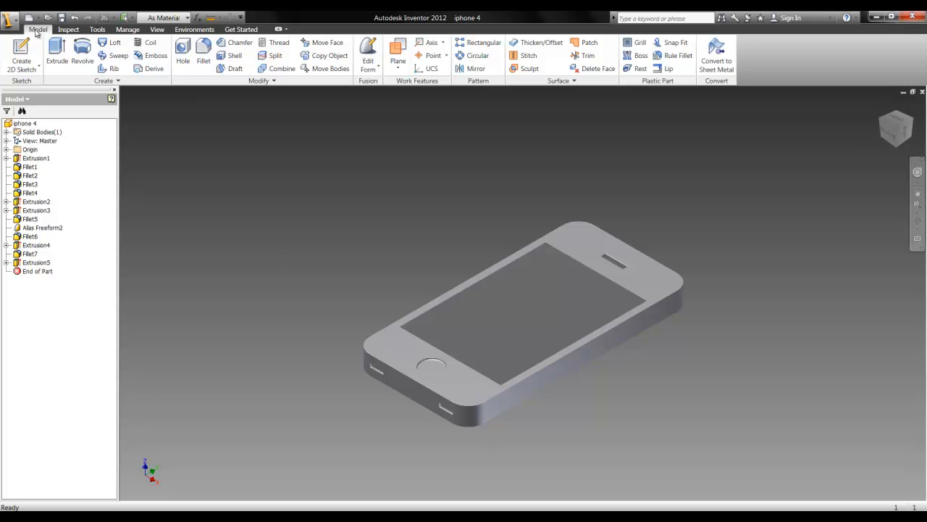
pyautogui.click(68, 29)
pyautogui.click(39, 29)
pyautogui.click(4, 16)
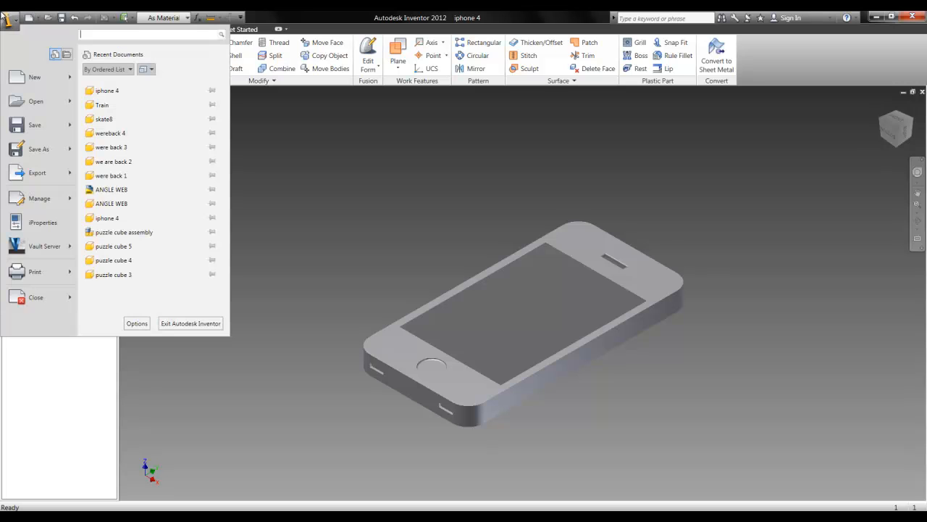
pyautogui.click(36, 77)
pyautogui.click(511, 368)
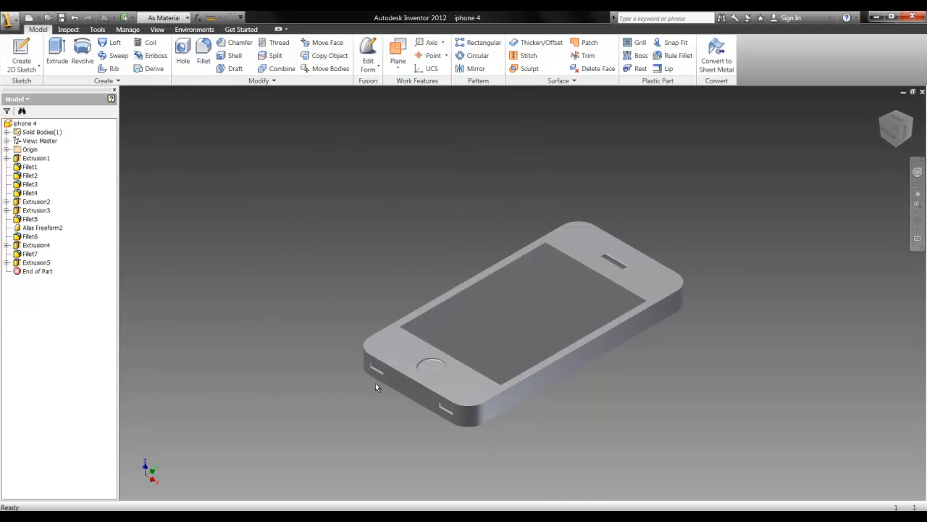
# Close the iphone 4 part and create a new part from the Standard.ipt template
pyautogui.click(10, 19)
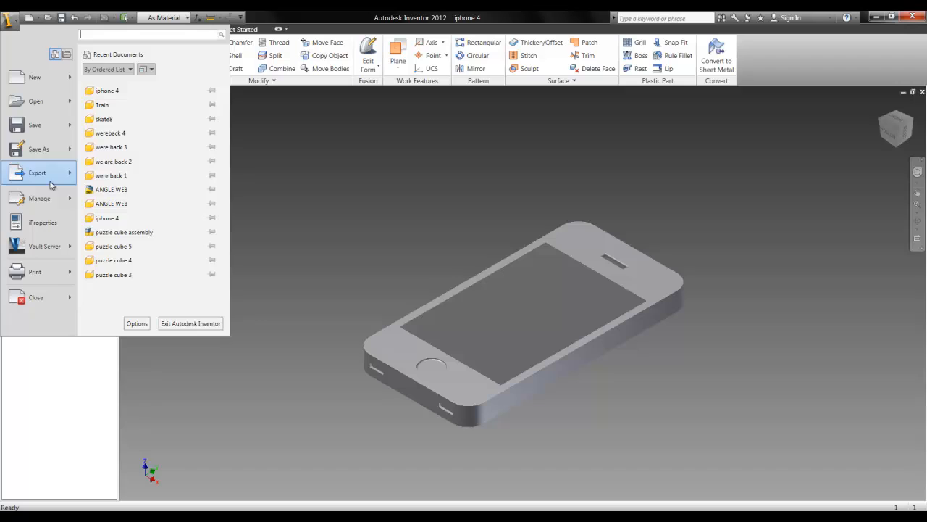
pyautogui.click(54, 294)
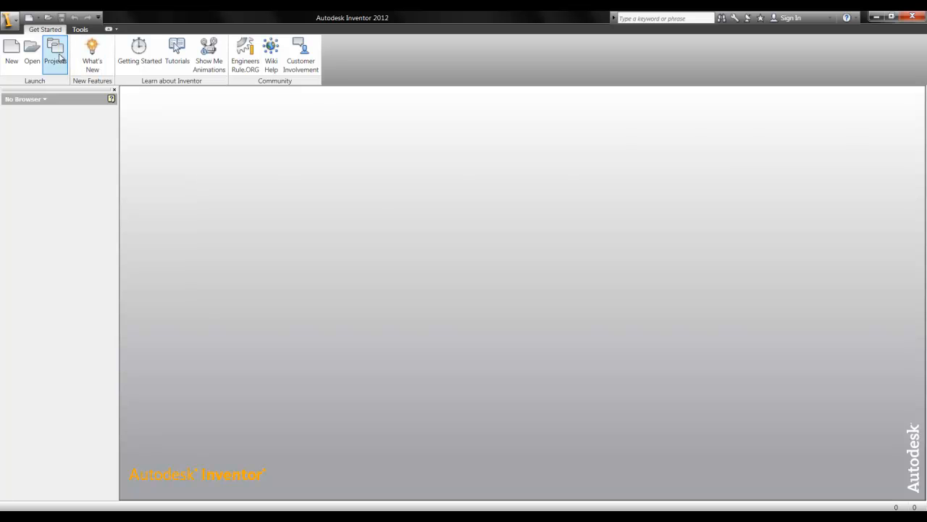
pyautogui.click(11, 58)
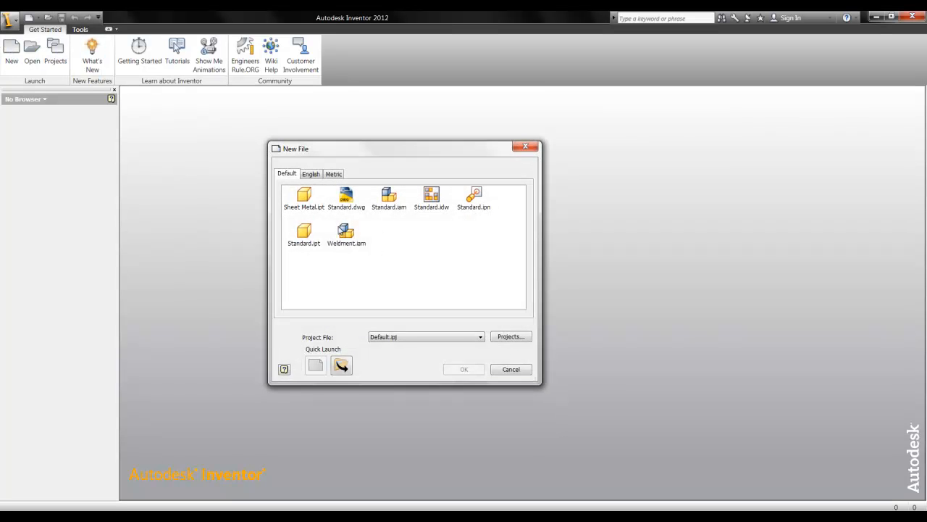
pyautogui.click(303, 230)
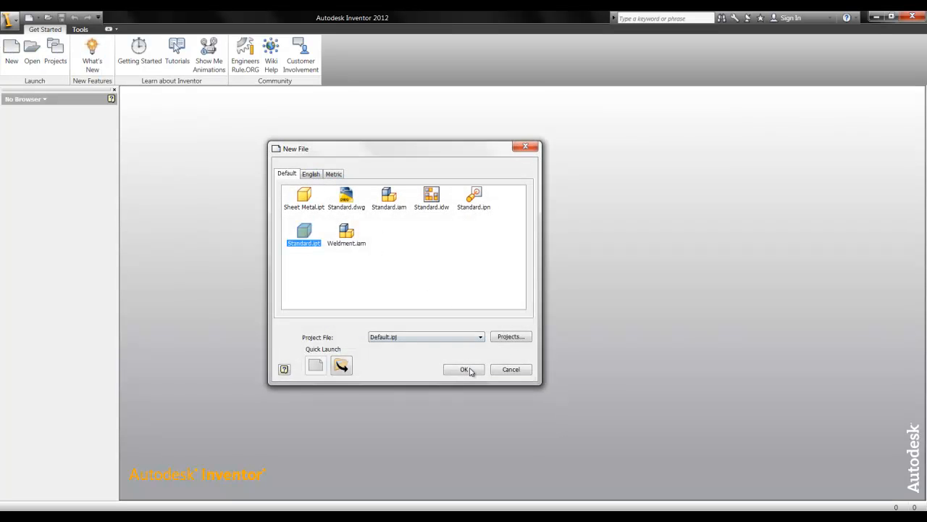
pyautogui.click(474, 372)
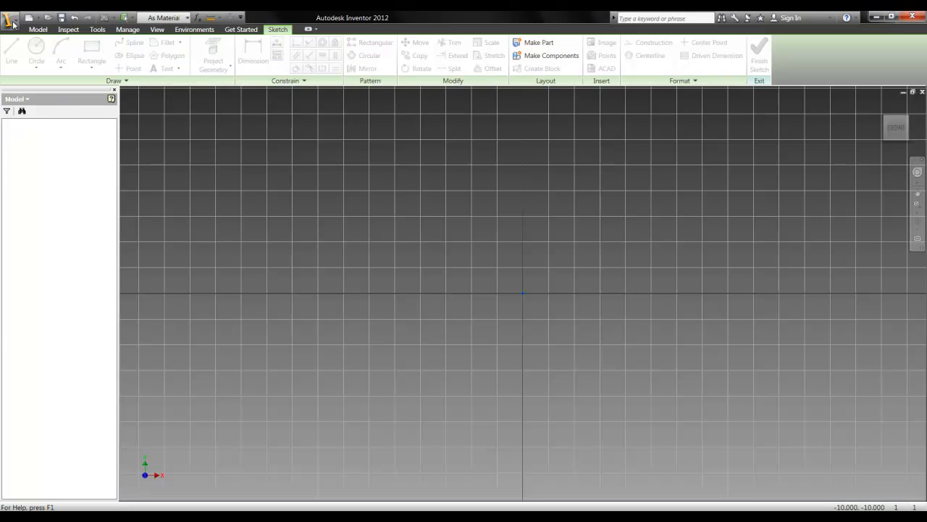
pyautogui.click(13, 23)
pyautogui.click(29, 76)
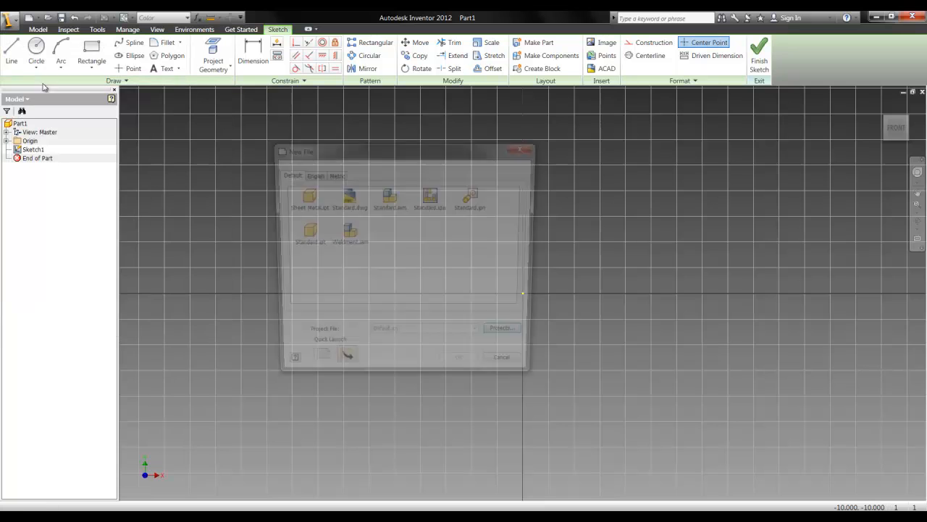
pyautogui.moveTo(328, 160); pyautogui.dragTo(247, 131)
pyautogui.click(220, 209)
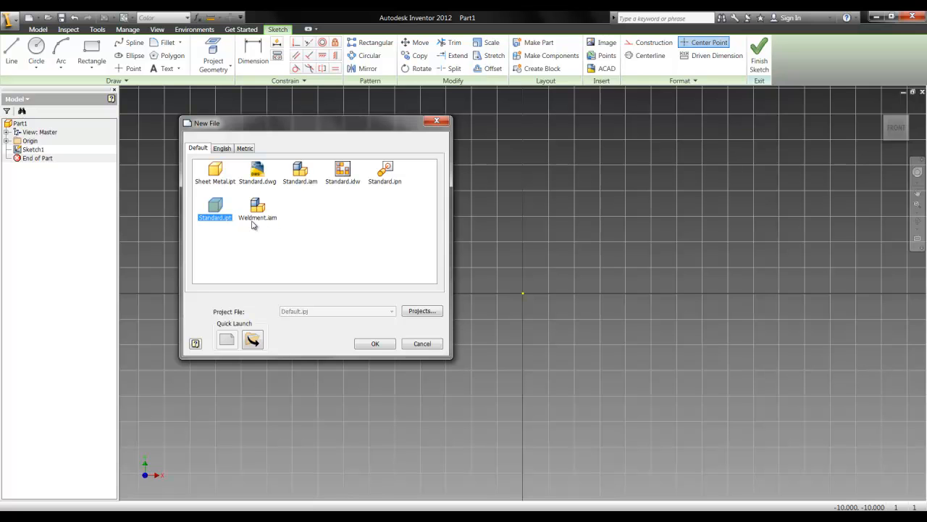
pyautogui.click(426, 344)
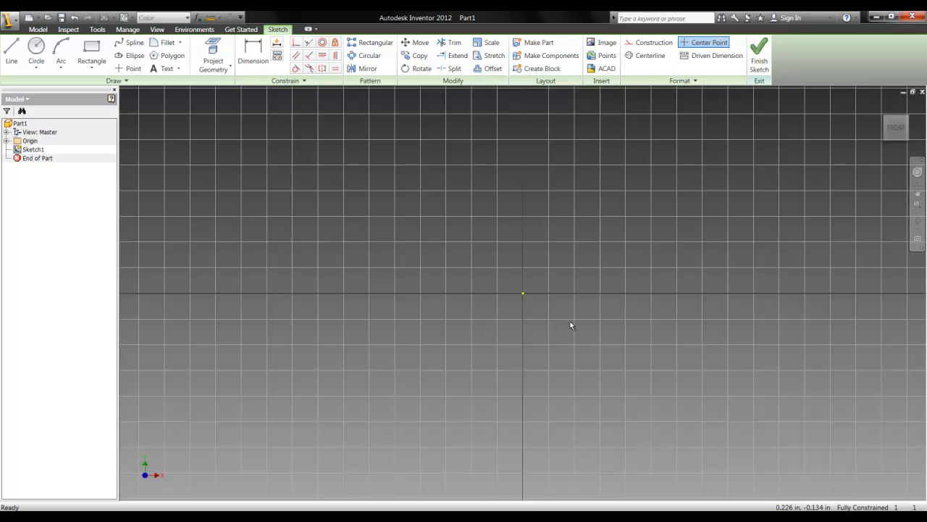
pyautogui.scroll(2, 478, 317)
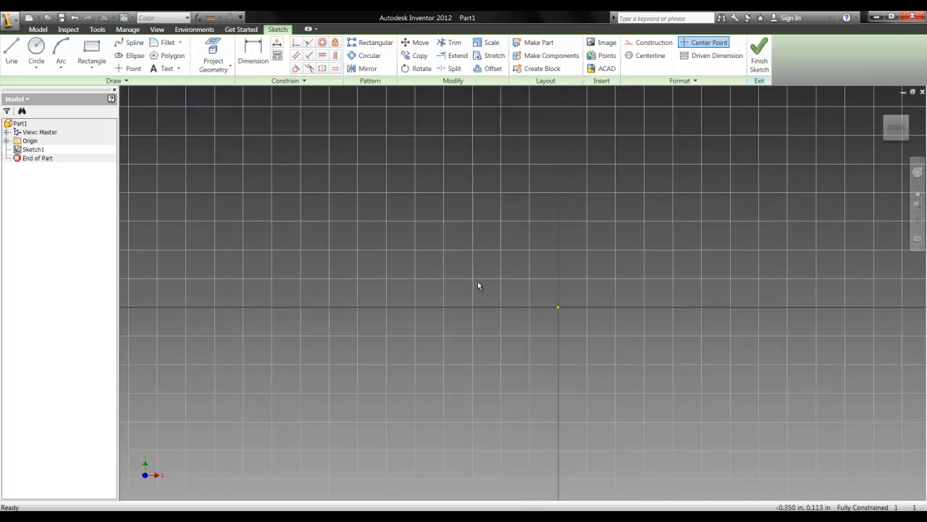
pyautogui.moveTo(477, 285); pyautogui.dragTo(434, 308, button='middle')
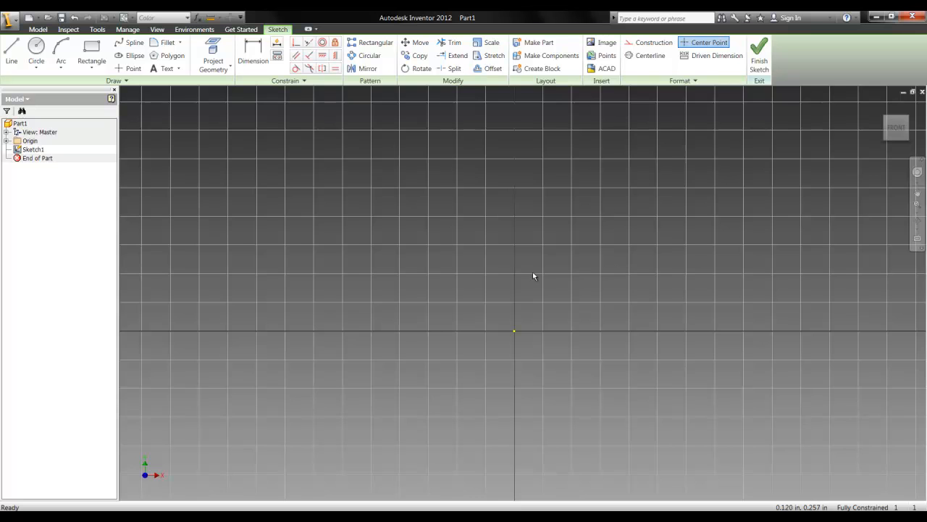
pyautogui.scroll(-3, 444, 274)
pyautogui.moveTo(400, 244); pyautogui.dragTo(426, 273, button='middle')
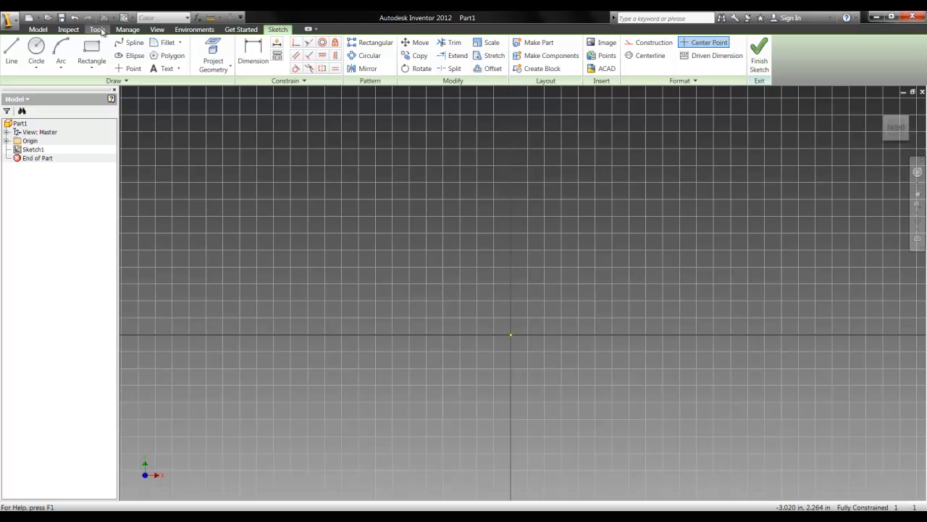
# Examine the available command sets for modelling, inspection, tools, management, view appearance, environments, getting started and sketching
pyautogui.click(38, 28)
pyautogui.click(278, 29)
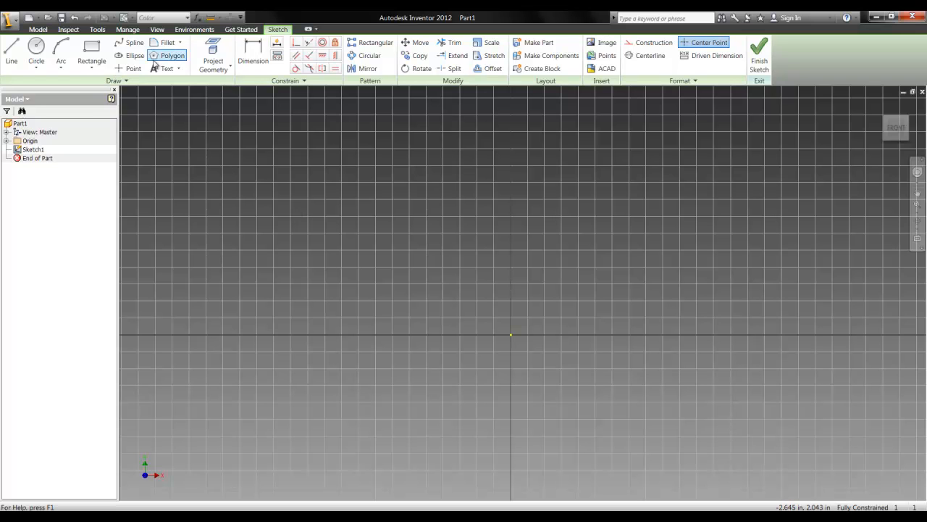
pyautogui.click(37, 29)
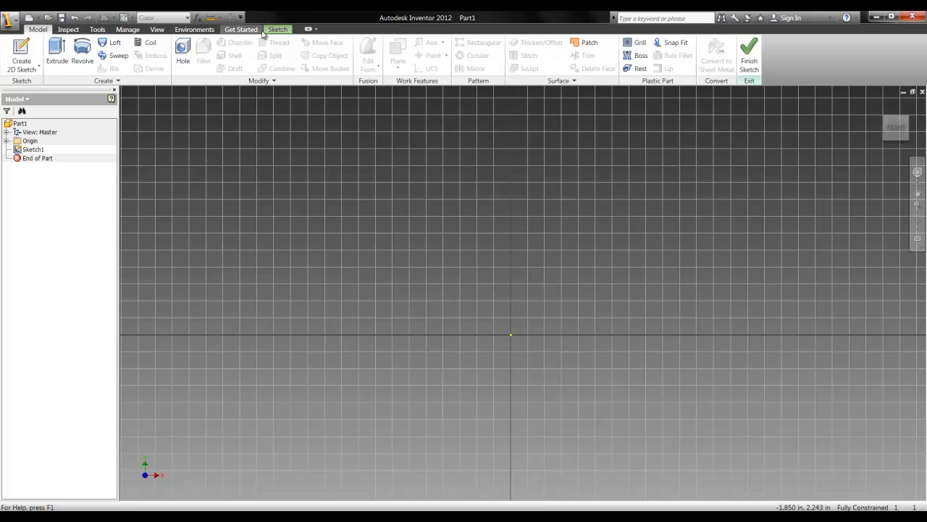
pyautogui.click(268, 31)
pyautogui.click(44, 30)
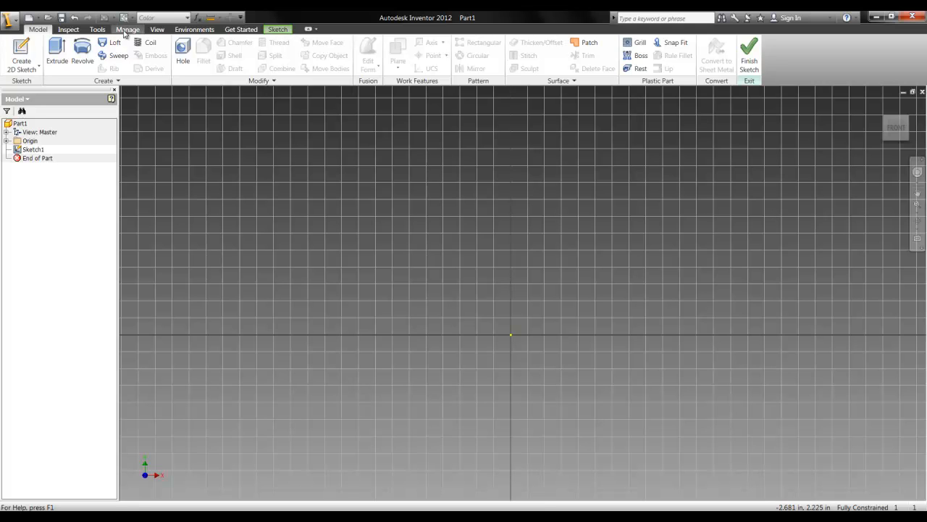
pyautogui.click(68, 30)
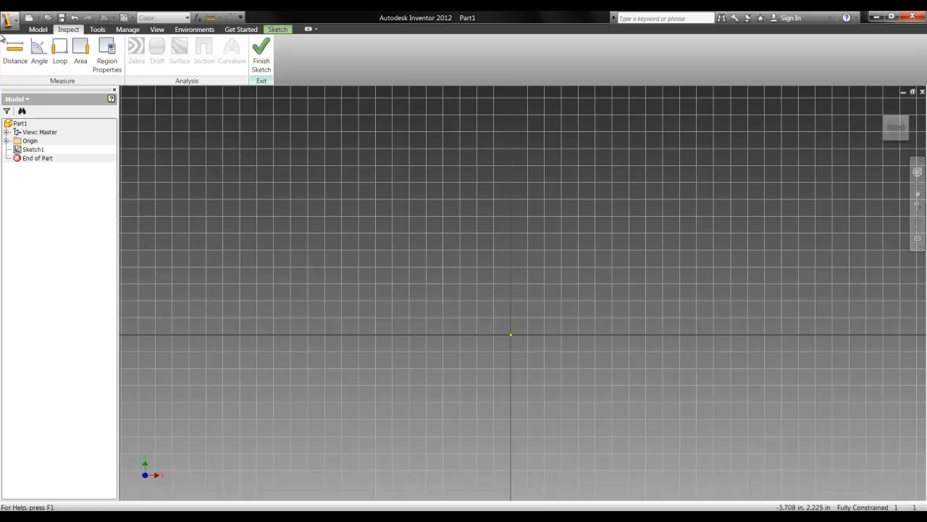
pyautogui.click(97, 30)
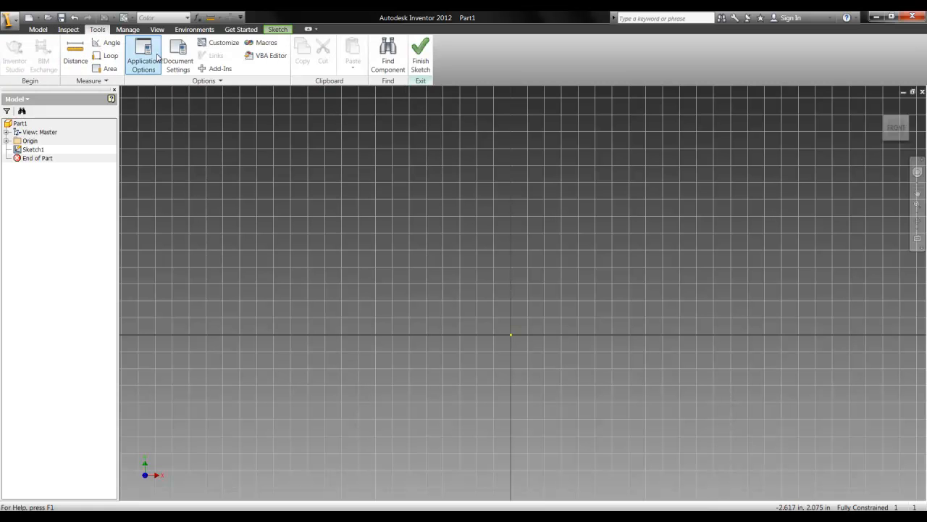
pyautogui.click(131, 30)
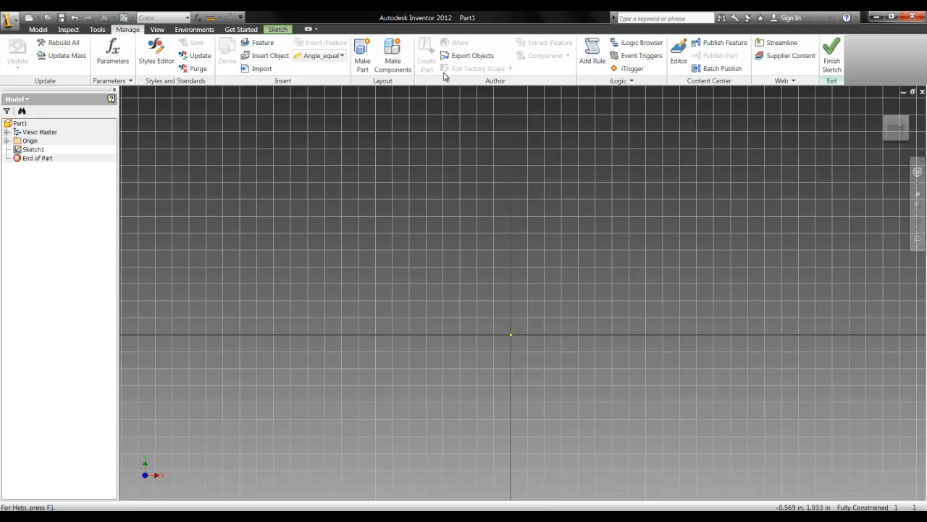
pyautogui.click(158, 30)
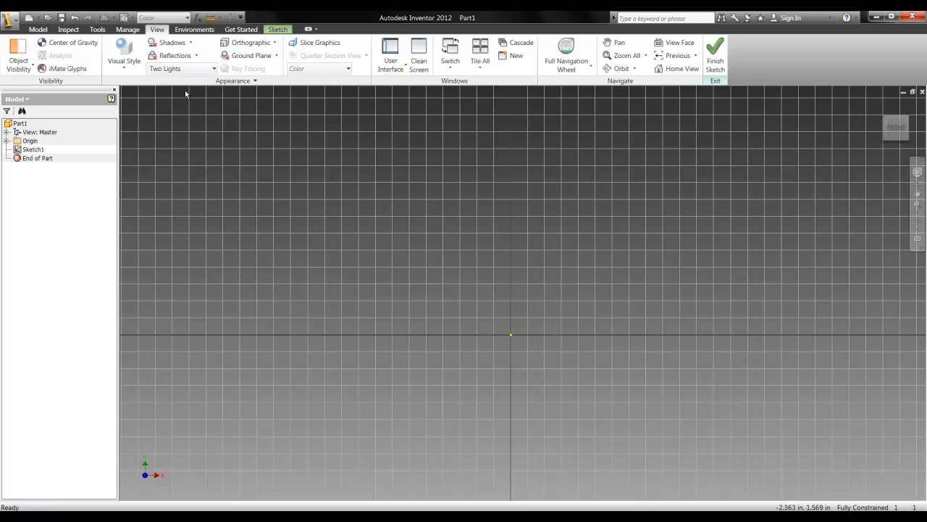
pyautogui.click(197, 69)
pyautogui.click(167, 176)
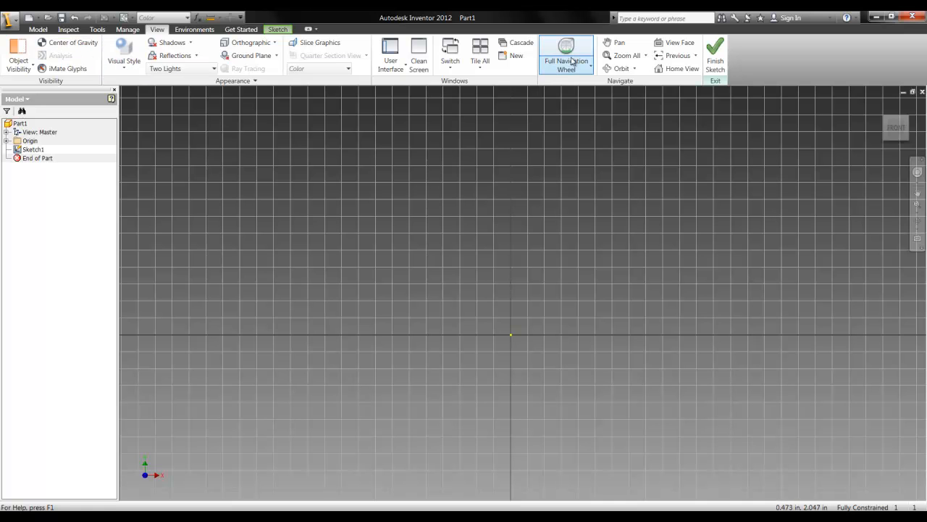
pyautogui.click(327, 71)
pyautogui.click(340, 72)
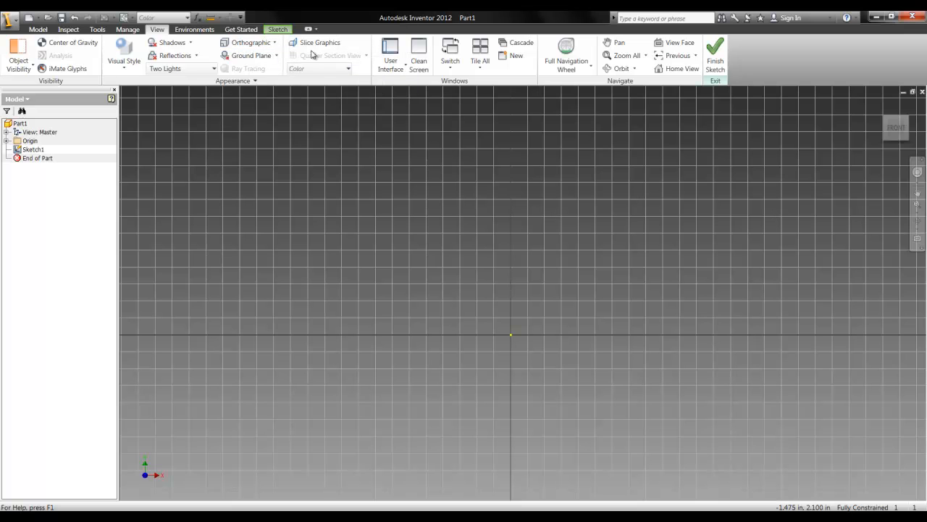
pyautogui.click(183, 32)
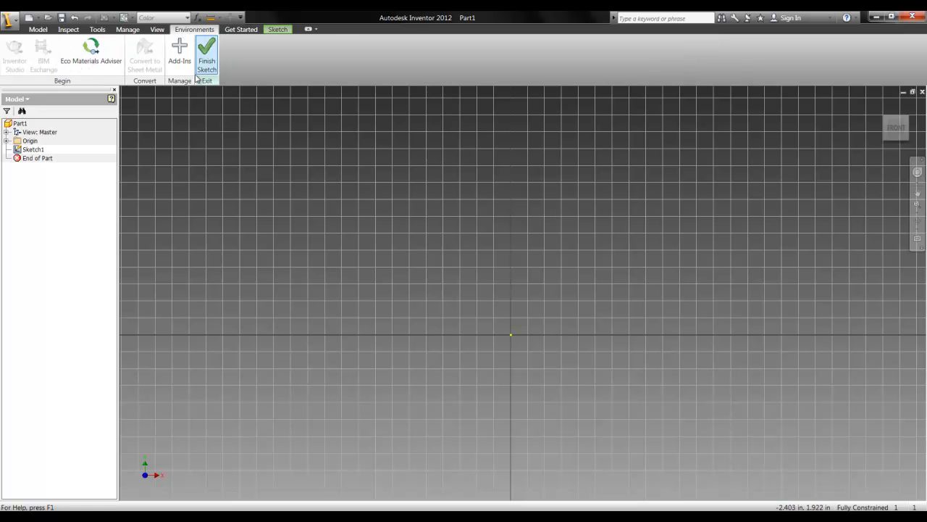
pyautogui.click(240, 29)
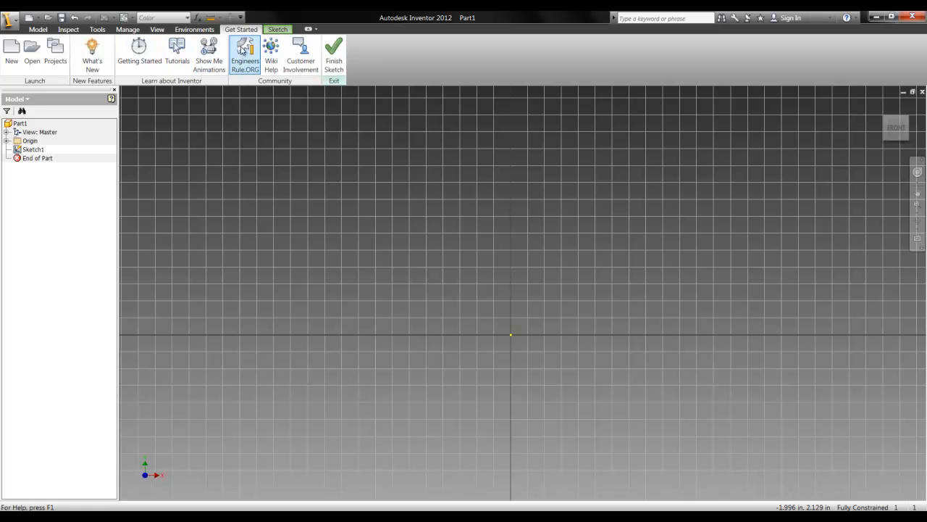
pyautogui.click(278, 29)
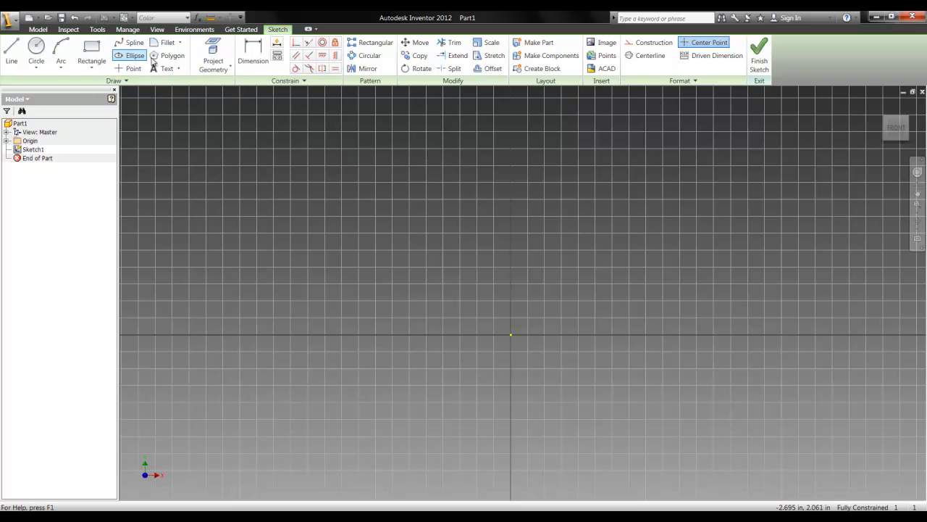
# Sketch a two-point rectangle about 0.8 in wide and 0.87 in high around the origin and finish the sketch
pyautogui.click(95, 49)
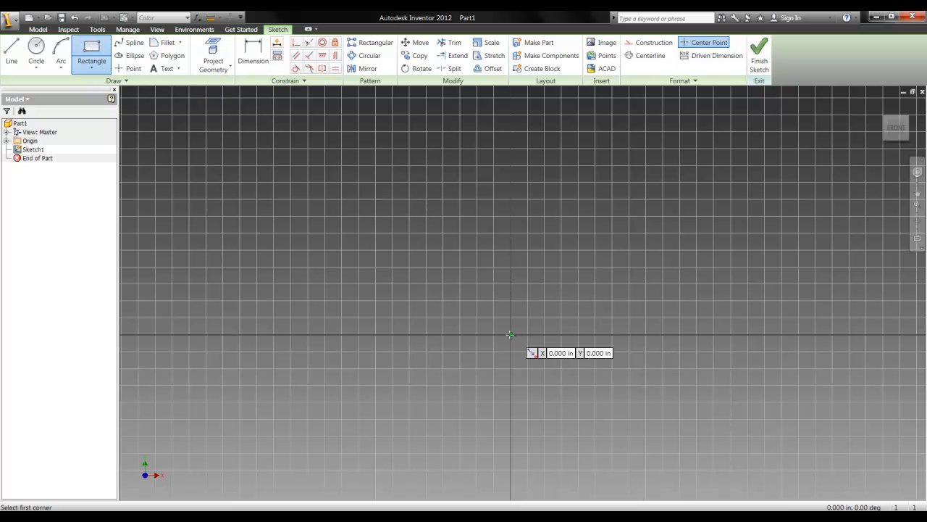
pyautogui.click(557, 263)
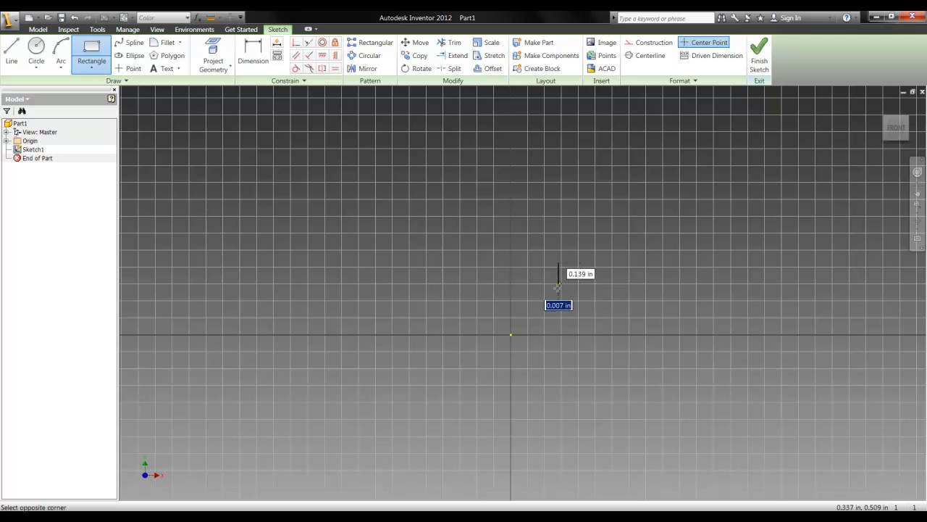
pyautogui.click(460, 382)
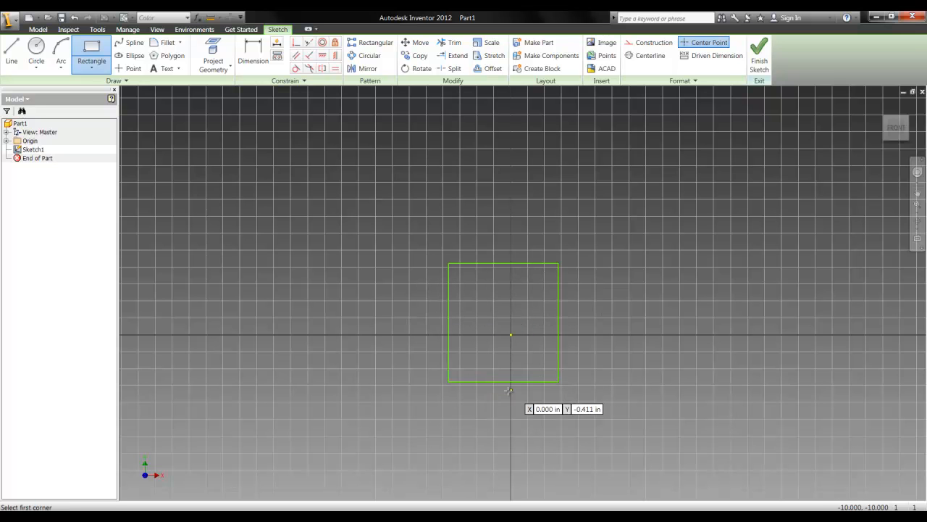
pyautogui.rightClick(409, 353)
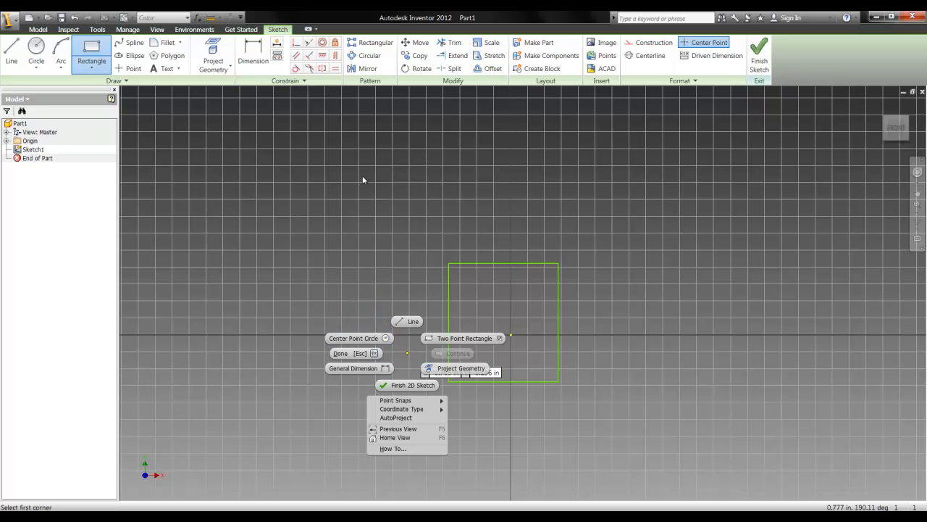
pyautogui.click(410, 385)
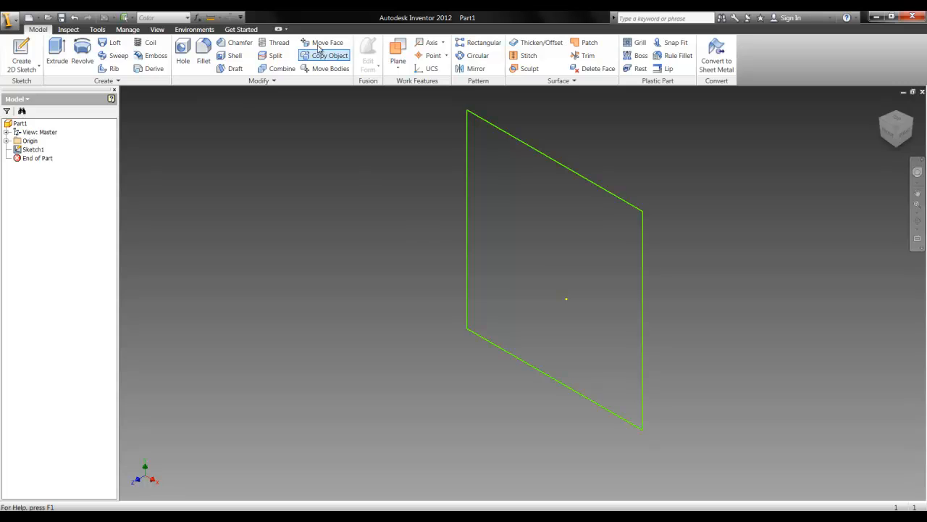
pyautogui.rightClick(449, 263)
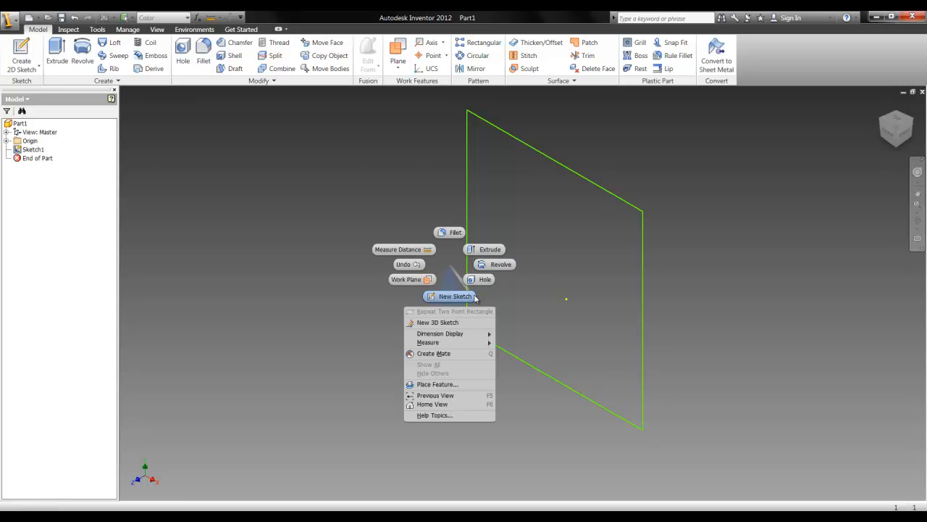
pyautogui.click(464, 297)
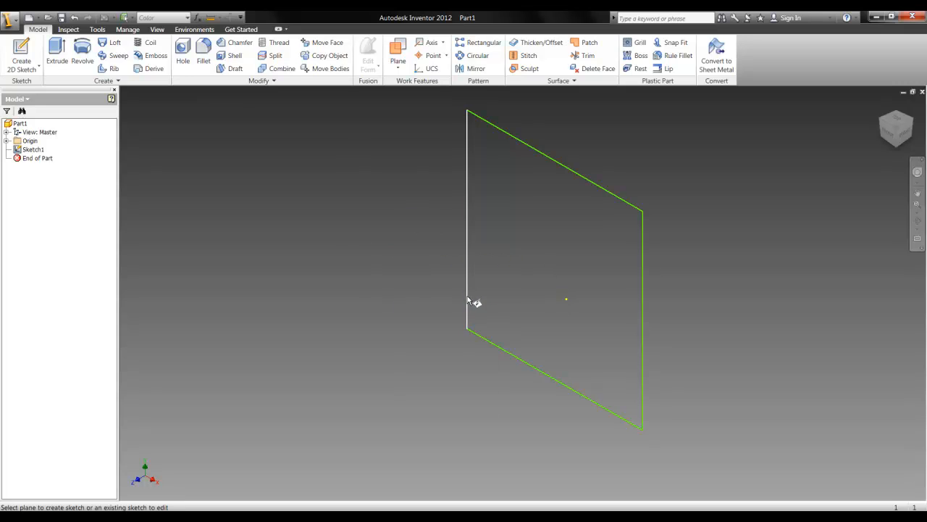
pyautogui.click(469, 290)
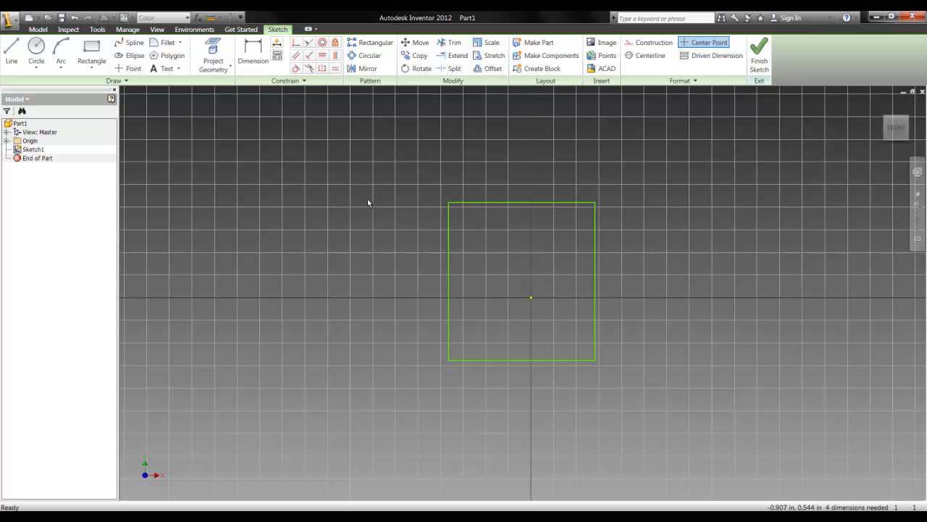
pyautogui.moveTo(355, 189); pyautogui.dragTo(308, 201, button='middle')
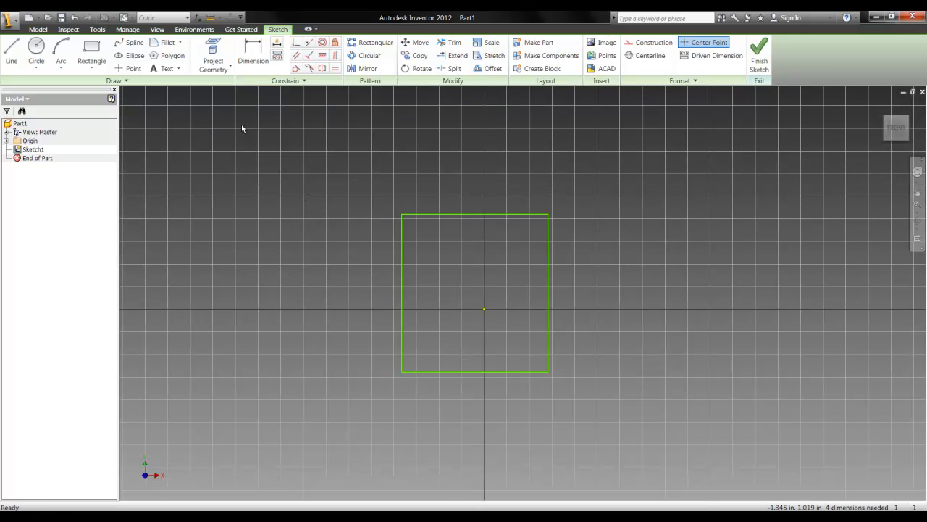
pyautogui.click(248, 58)
pyautogui.click(550, 261)
pyautogui.rightClick(552, 272)
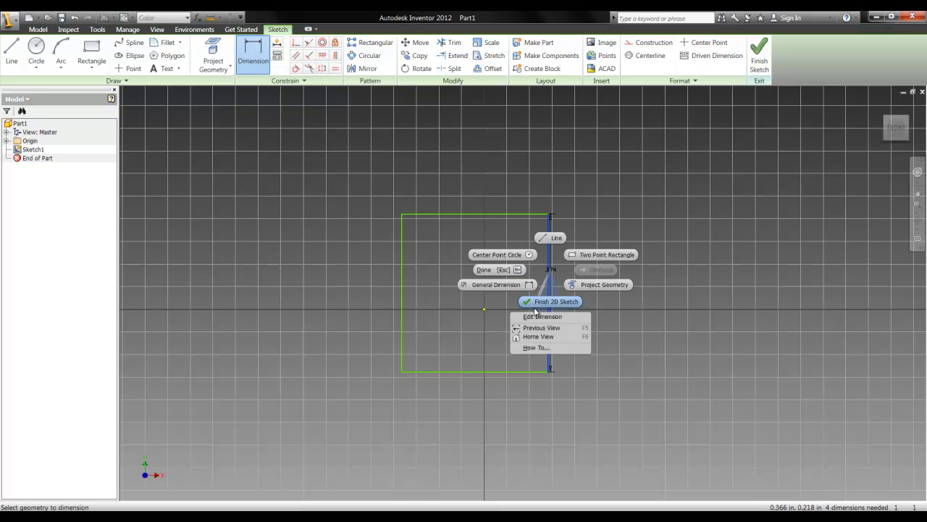
pyautogui.click(549, 302)
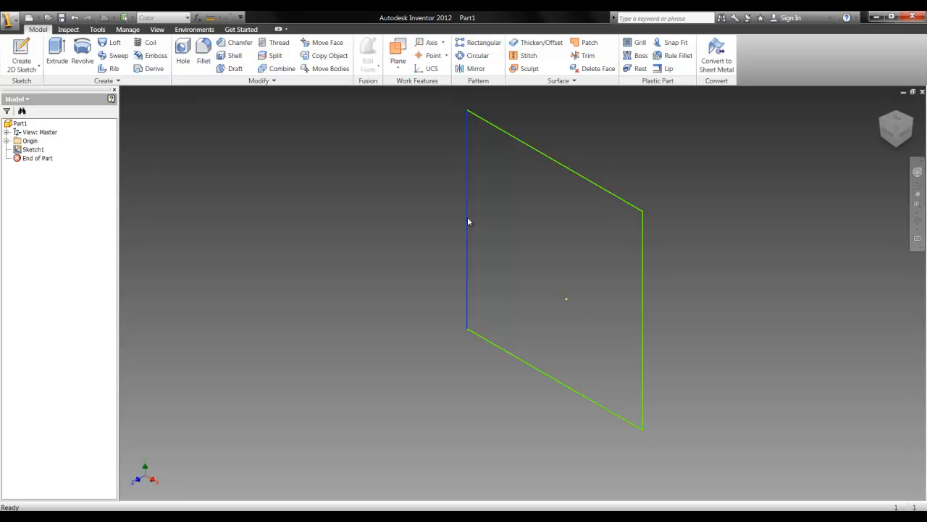
# Reopen the rectangle sketch for editing and dimension its right and top edges
pyautogui.rightClick(468, 218)
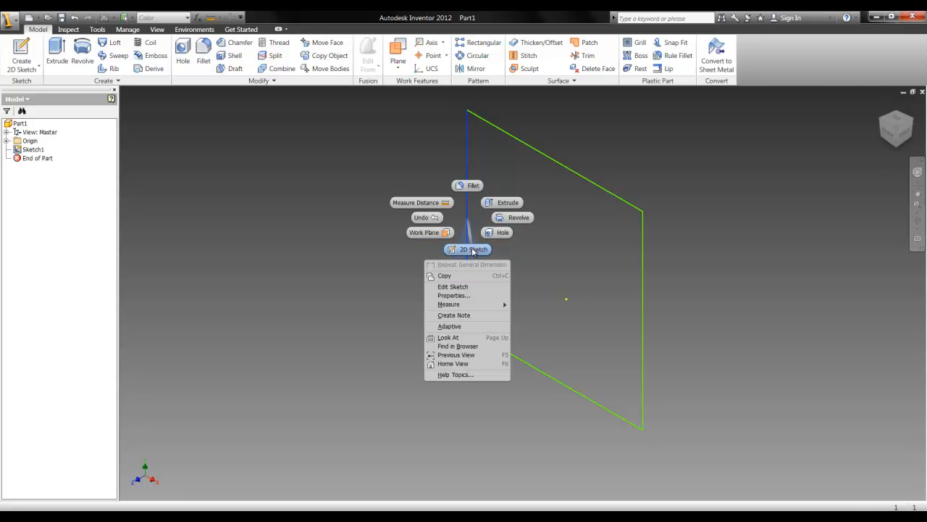
pyautogui.click(469, 250)
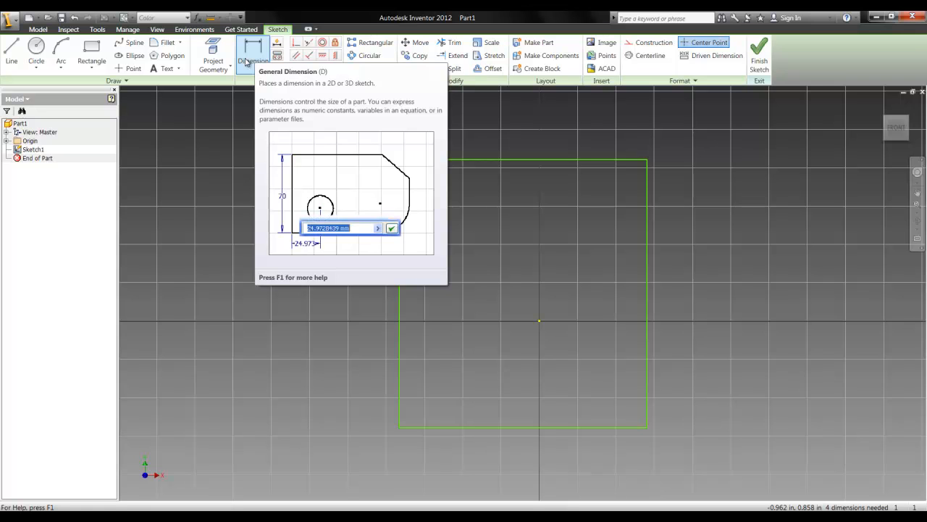
pyautogui.click(249, 63)
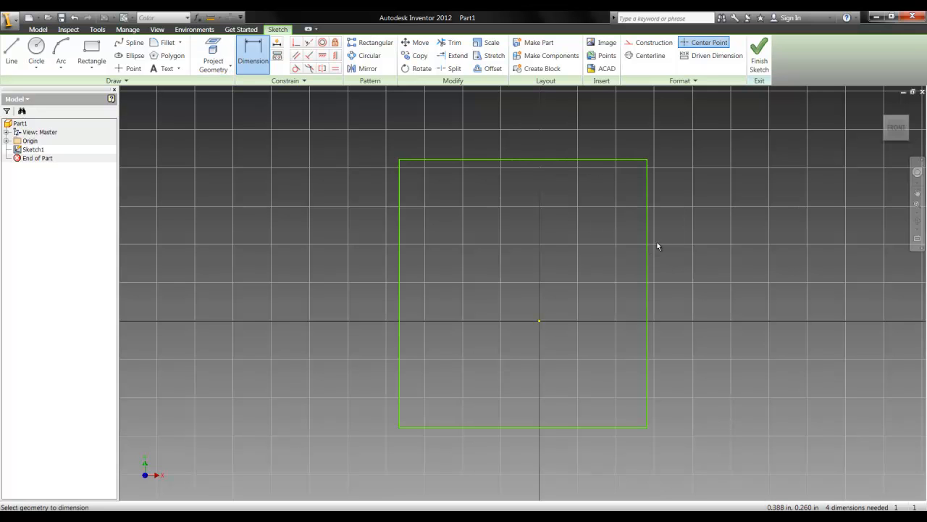
pyautogui.click(648, 288)
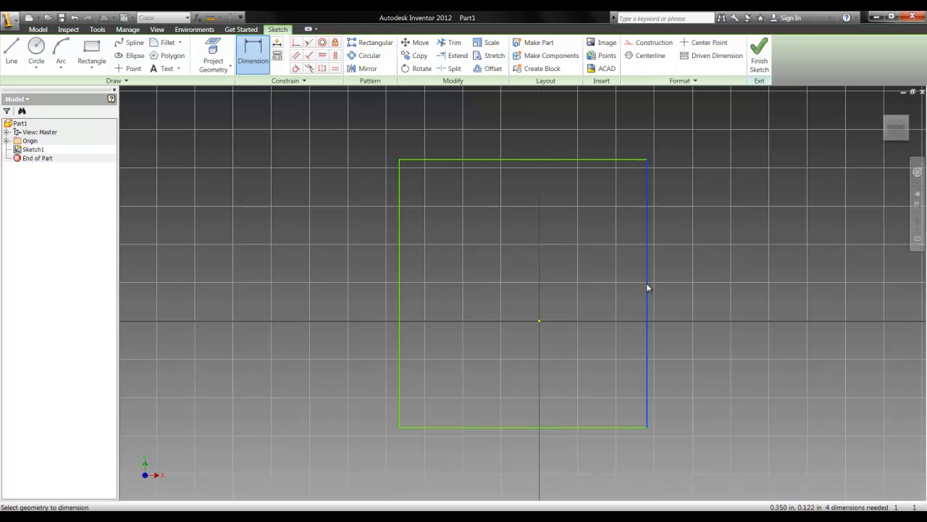
pyautogui.click(695, 281)
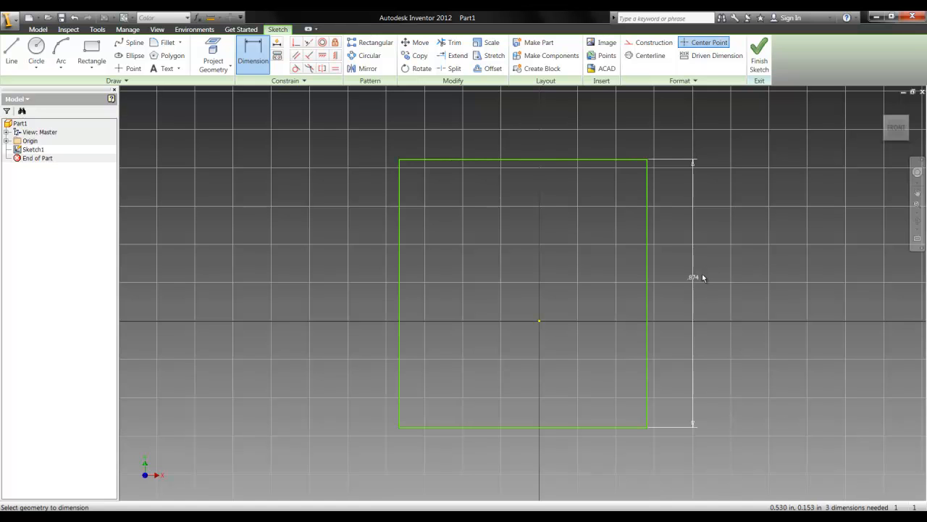
pyautogui.click(526, 160)
pyautogui.click(530, 124)
# Try to add another dimension to the rectangle's left edge
pyautogui.click(399, 277)
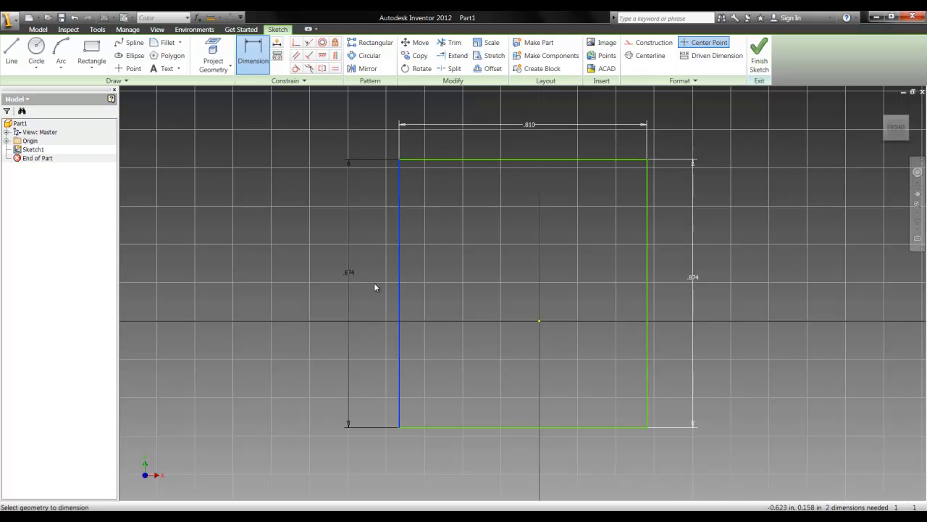
pyautogui.click(543, 427)
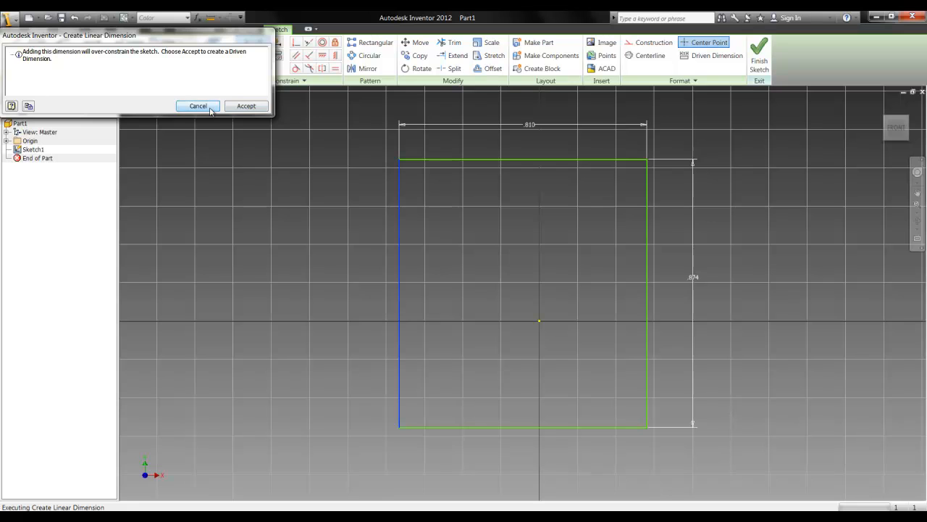
pyautogui.click(210, 108)
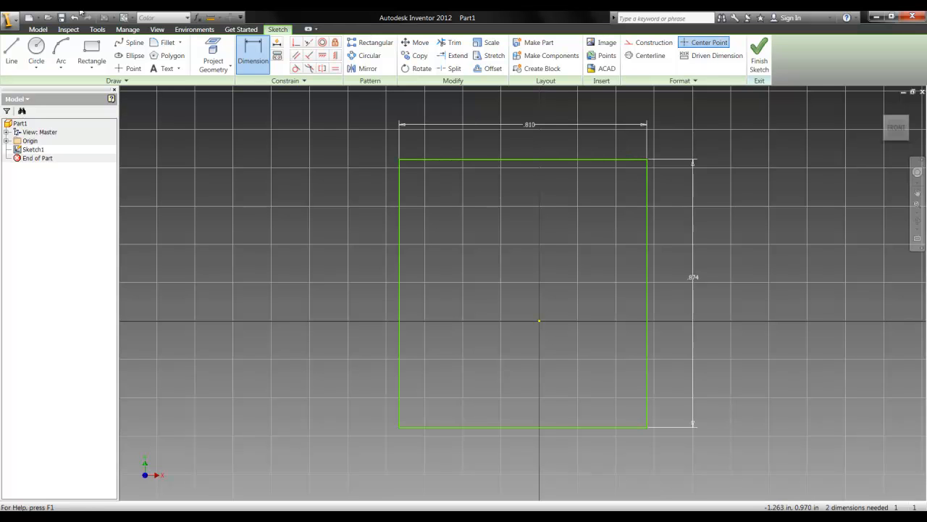
# Set the rectangle's horizontal dimension to 2 in
pyautogui.click(38, 29)
pyautogui.doubleClick(532, 127)
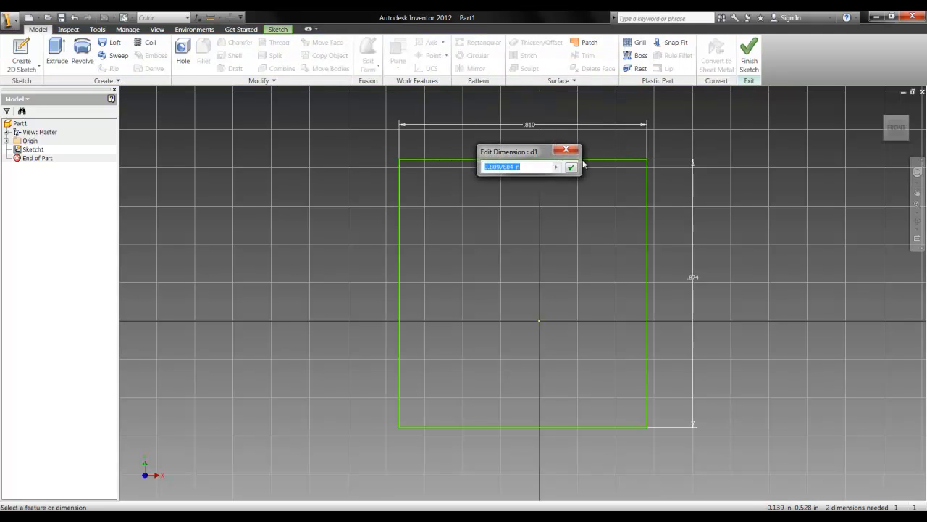
pyautogui.press('Return')
pyautogui.doubleClick(532, 126)
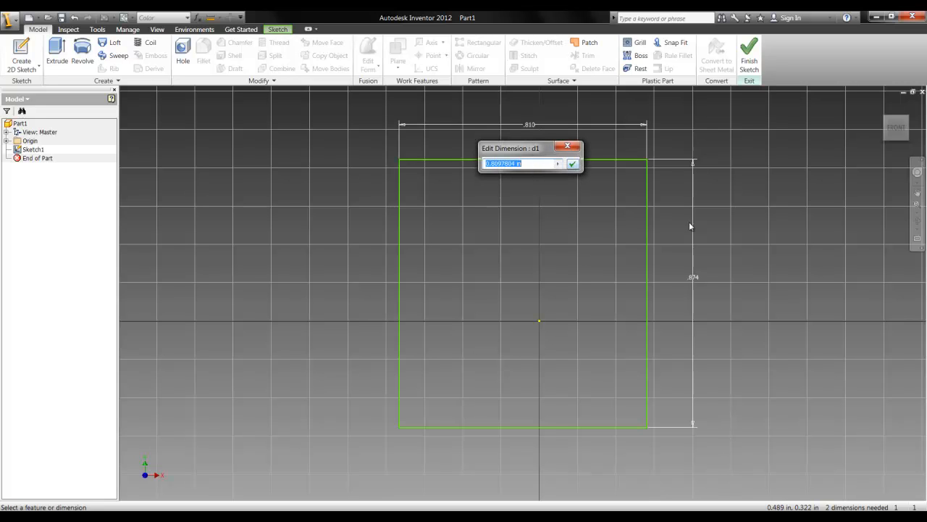
pyautogui.write('2')
pyautogui.click(573, 164)
# Set the rectangle's vertical dimension to 2 in and finish the sketch
pyautogui.scroll(-5, 681, 248)
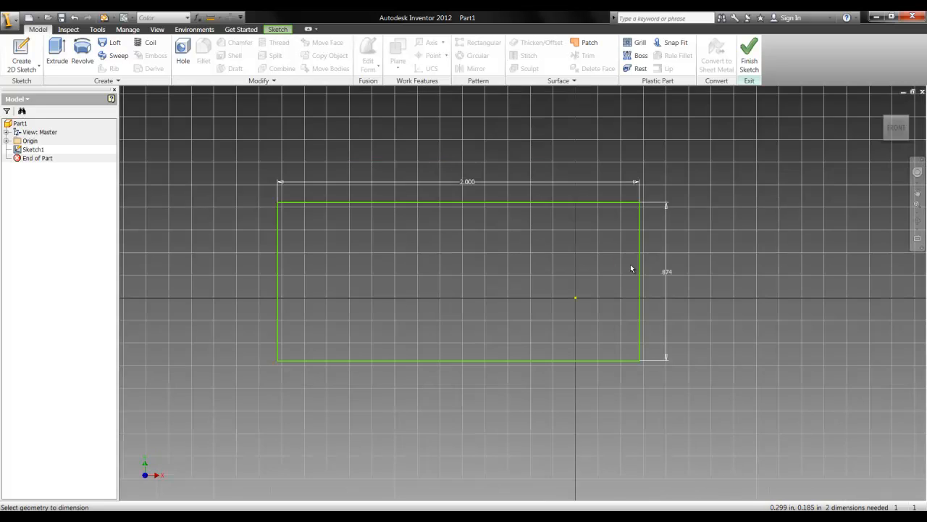
pyautogui.scroll(5, 631, 265)
pyautogui.doubleClick(698, 276)
pyautogui.write('2')
pyautogui.click(746, 317)
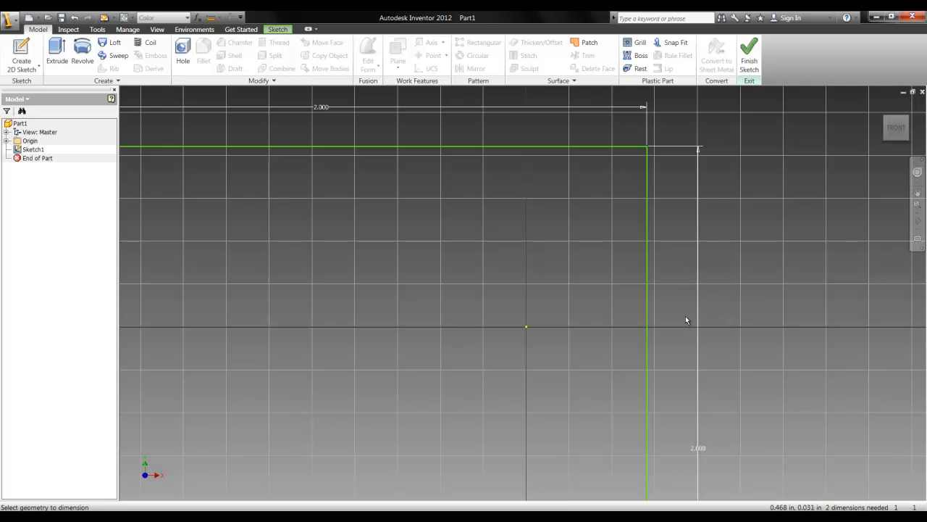
pyautogui.scroll(-5, 686, 317)
pyautogui.moveTo(723, 313)
pyautogui.mouseDown(button='middle')
pyautogui.moveTo(685, 252)
pyautogui.moveTo(666, 249)
pyautogui.mouseUp(button='middle')
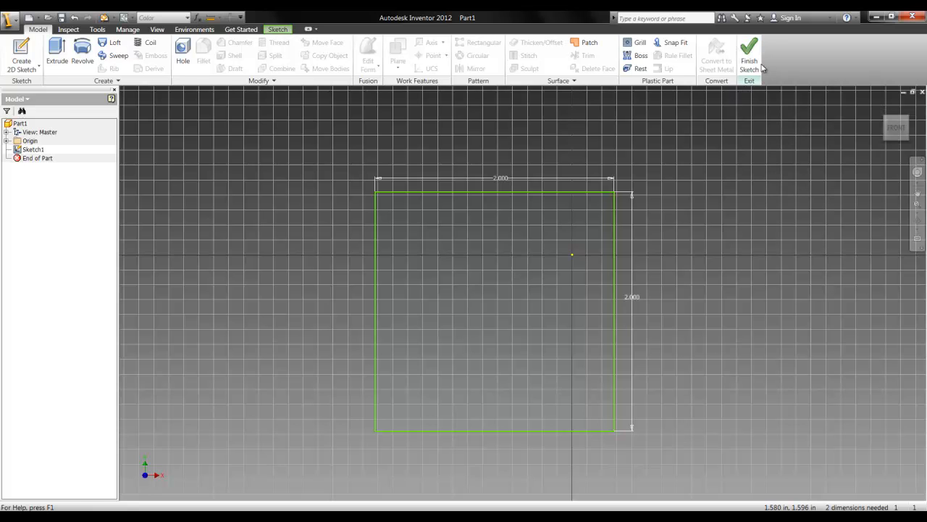
pyautogui.click(754, 64)
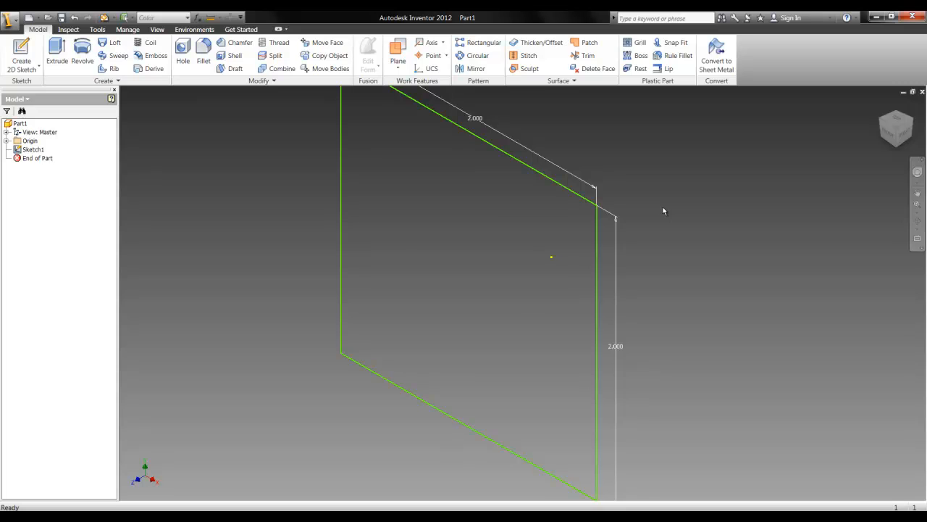
# Extrude the square profile 2 in in the default forward direction as a solid, previewing the alternative directions before confirming
pyautogui.scroll(-2, 629, 255)
pyautogui.scroll(2, 629, 255)
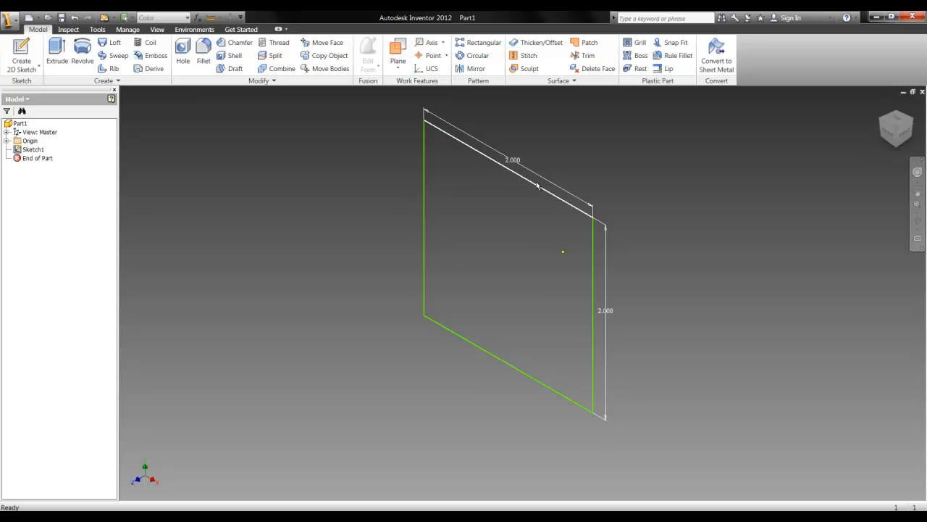
pyautogui.moveTo(648, 210); pyautogui.dragTo(613, 233, button='middle')
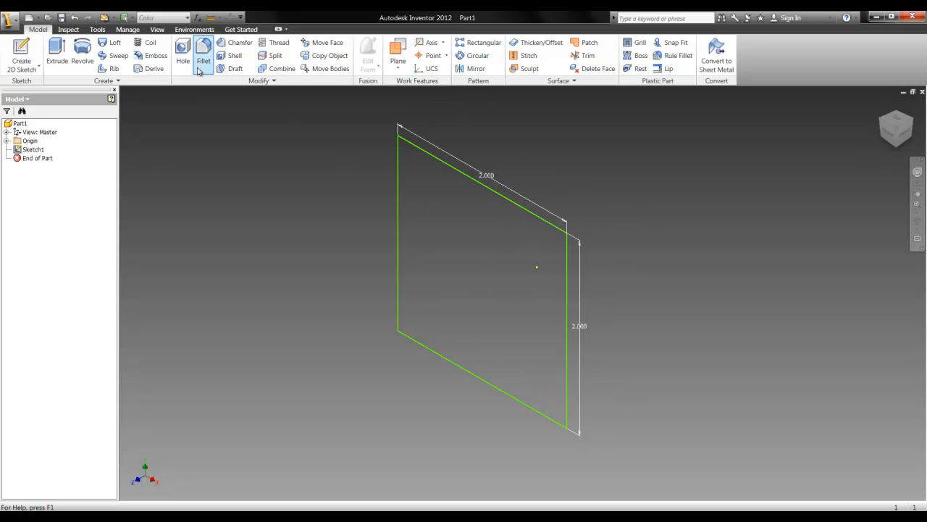
pyautogui.click(57, 58)
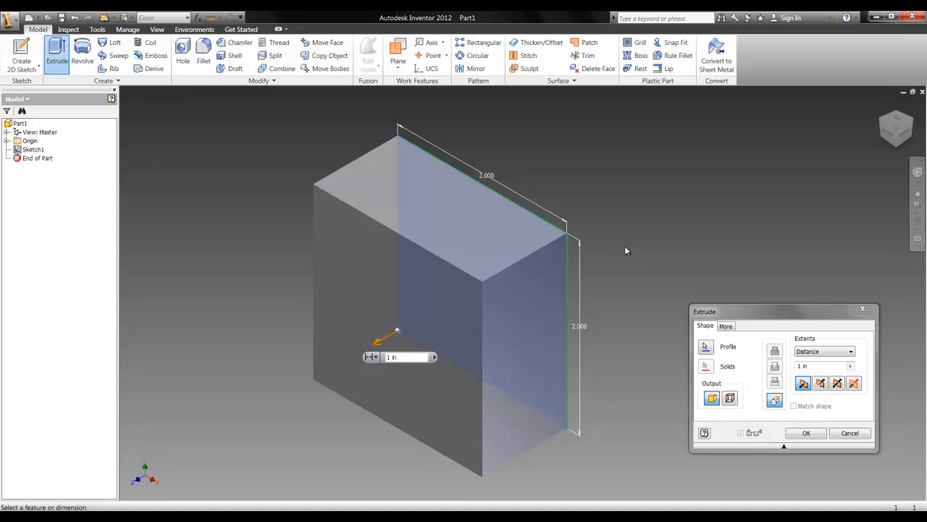
pyautogui.moveTo(618, 253); pyautogui.dragTo(660, 235, button='middle')
pyautogui.moveTo(774, 319); pyautogui.dragTo(737, 312)
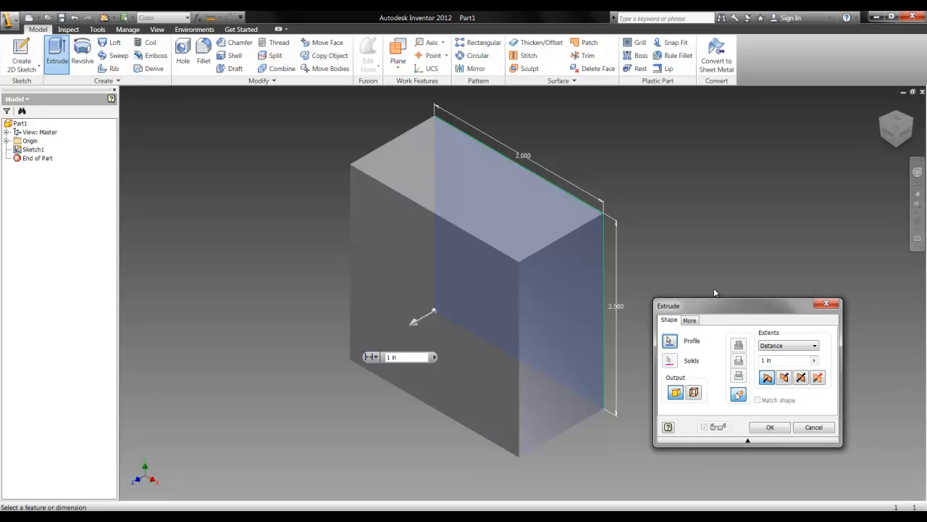
pyautogui.moveTo(747, 313); pyautogui.dragTo(741, 296)
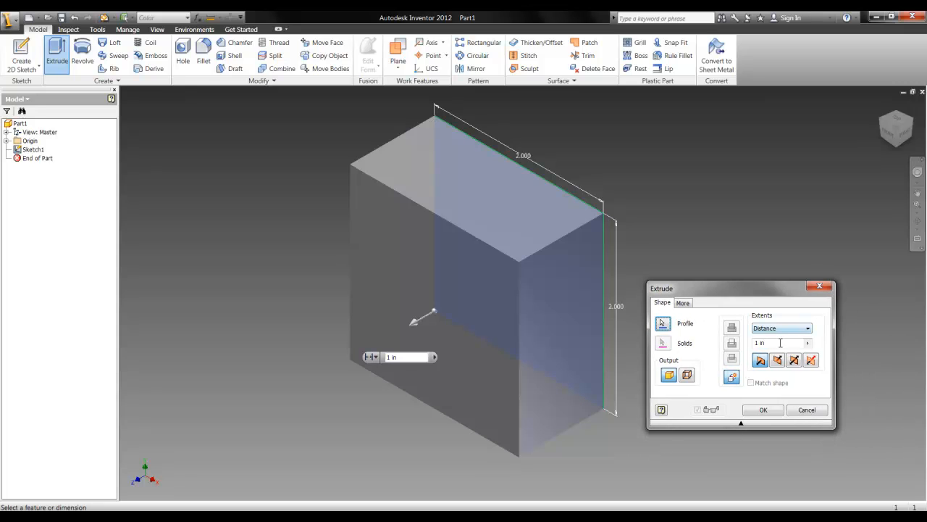
pyautogui.click(784, 344)
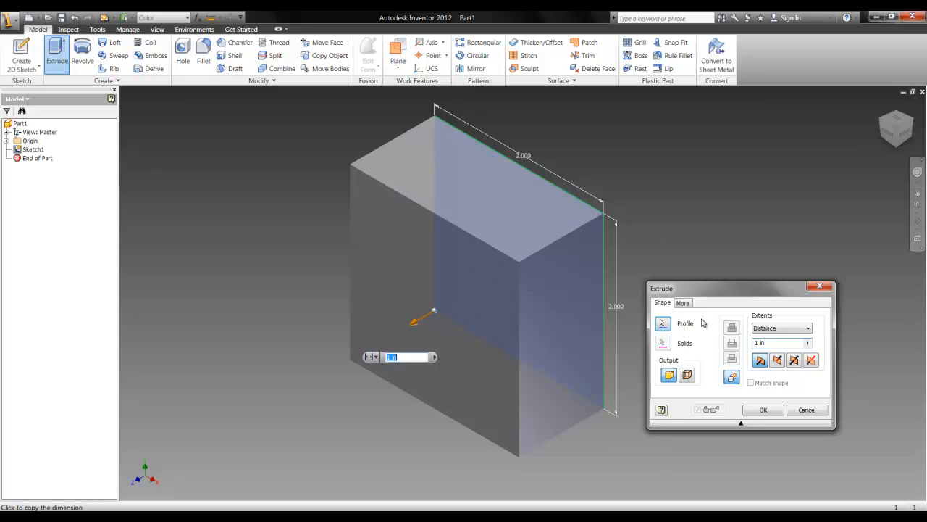
pyautogui.click(778, 360)
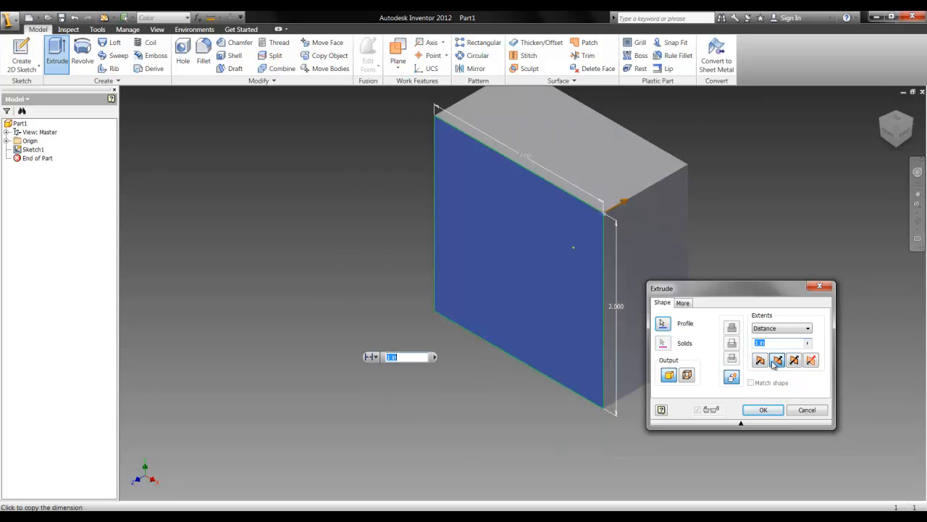
pyautogui.click(794, 360)
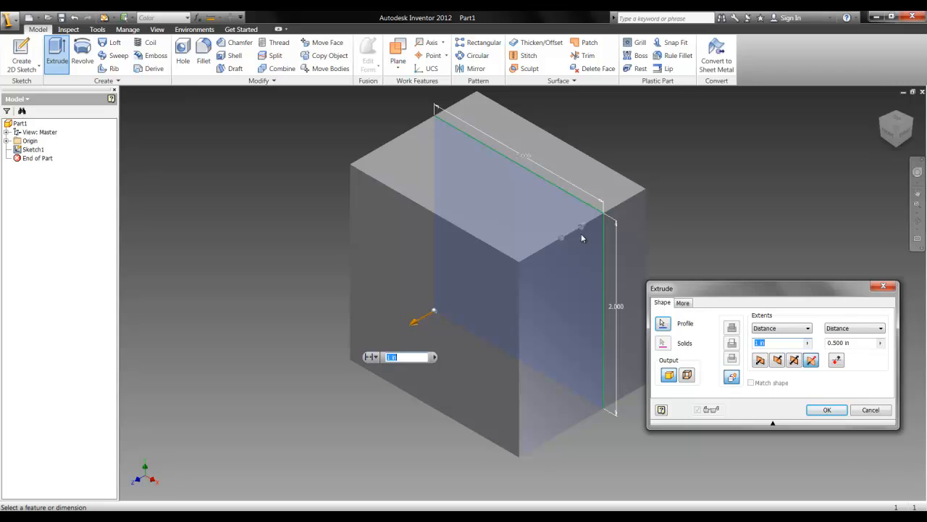
pyautogui.click(765, 362)
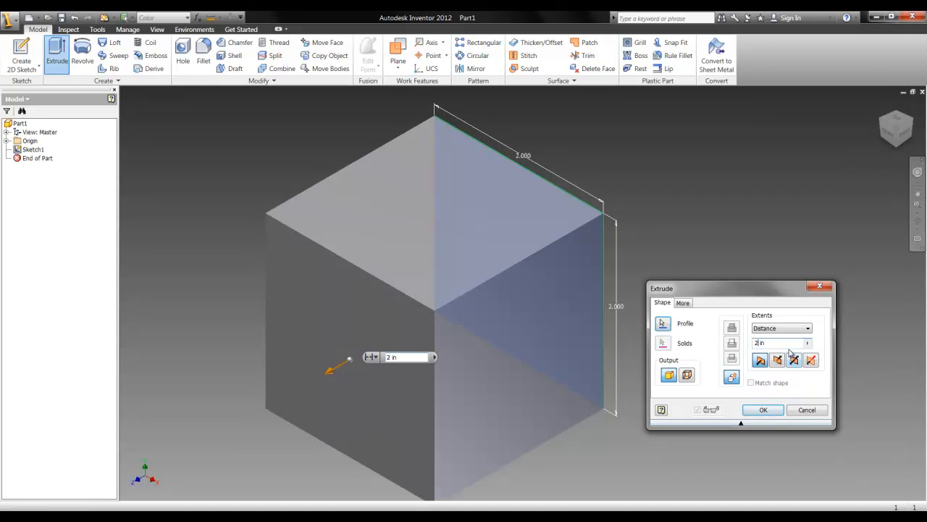
pyautogui.click(763, 409)
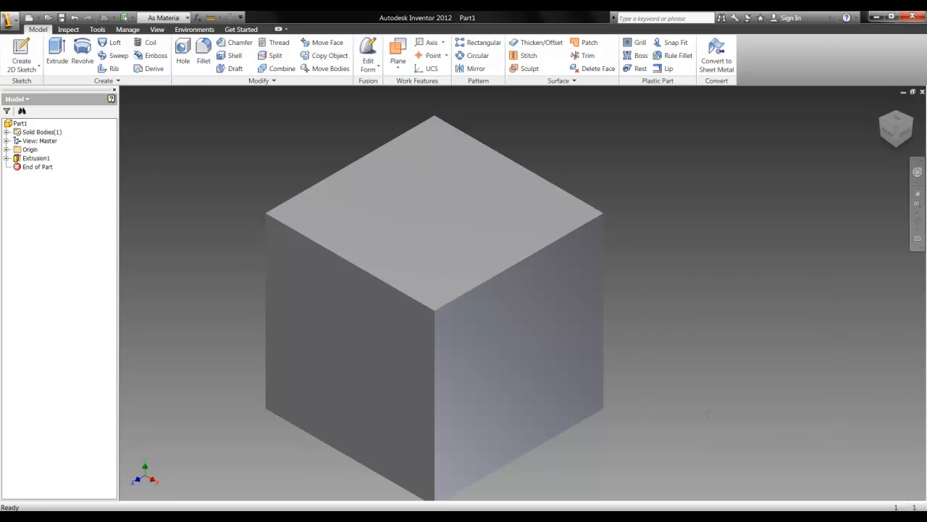
# Start a hole with linear placement near the middle of the cube's back face
pyautogui.moveTo(708, 411); pyautogui.dragTo(748, 400, button='middle')
pyautogui.moveTo(900, 137)
pyautogui.mouseDown()
pyautogui.moveTo(909, 149)
pyautogui.moveTo(911, 100)
pyautogui.moveTo(198, 474)
pyautogui.moveTo(251, 472)
pyautogui.moveTo(166, 492)
pyautogui.moveTo(922, 499)
pyautogui.moveTo(913, 105)
pyautogui.moveTo(906, 134)
pyautogui.mouseUp()
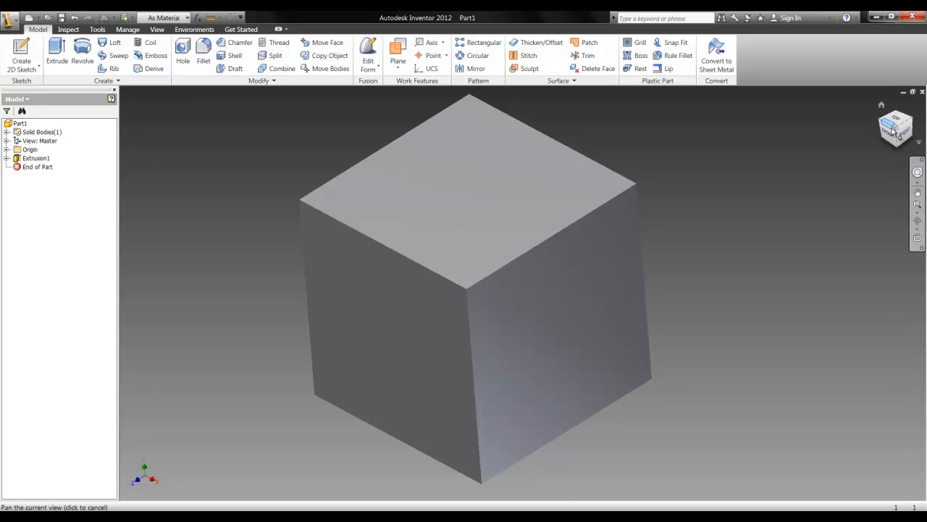
pyautogui.moveTo(891, 140); pyautogui.dragTo(897, 150)
pyautogui.click(899, 126)
pyautogui.moveTo(887, 130); pyautogui.dragTo(733, 397)
pyautogui.keyDown('shift'); pyautogui.moveTo(734, 398); pyautogui.dragTo(735, 432, button='middle'); pyautogui.keyUp('shift')
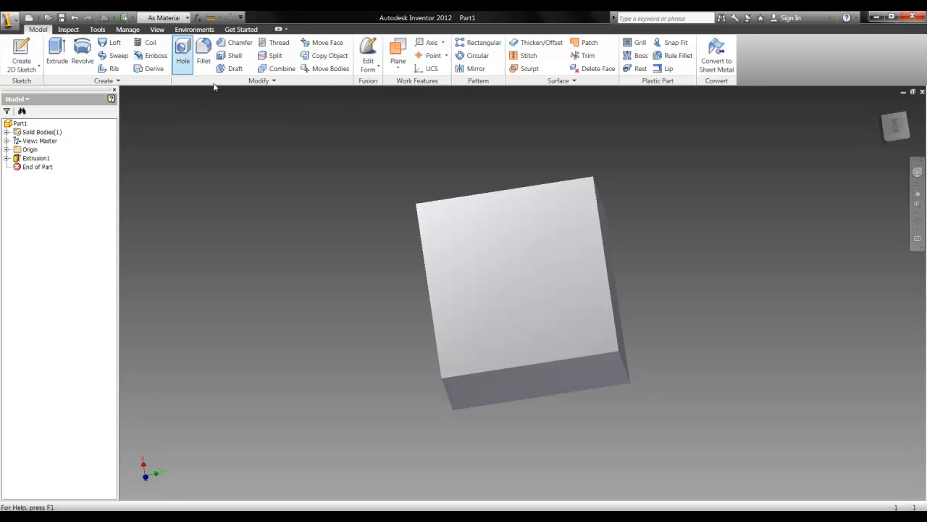
pyautogui.click(183, 62)
pyautogui.moveTo(631, 100); pyautogui.dragTo(746, 116)
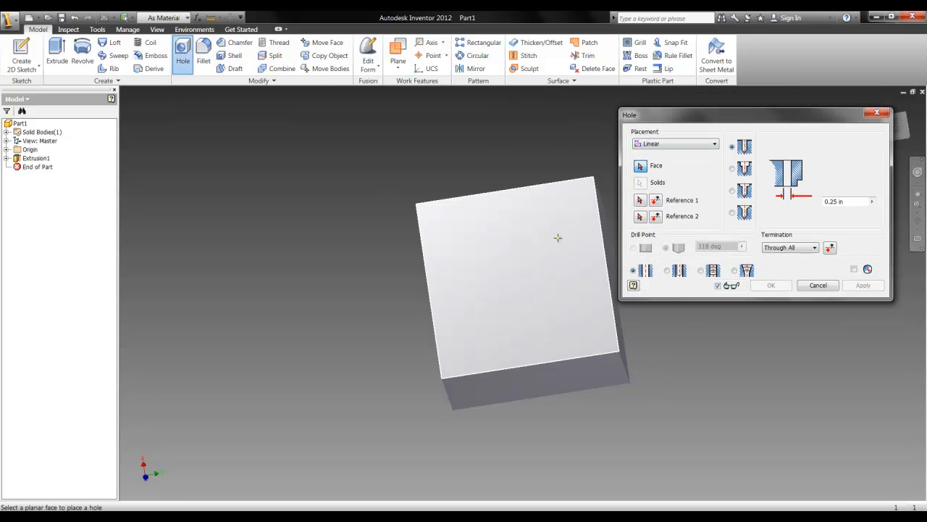
pyautogui.click(515, 278)
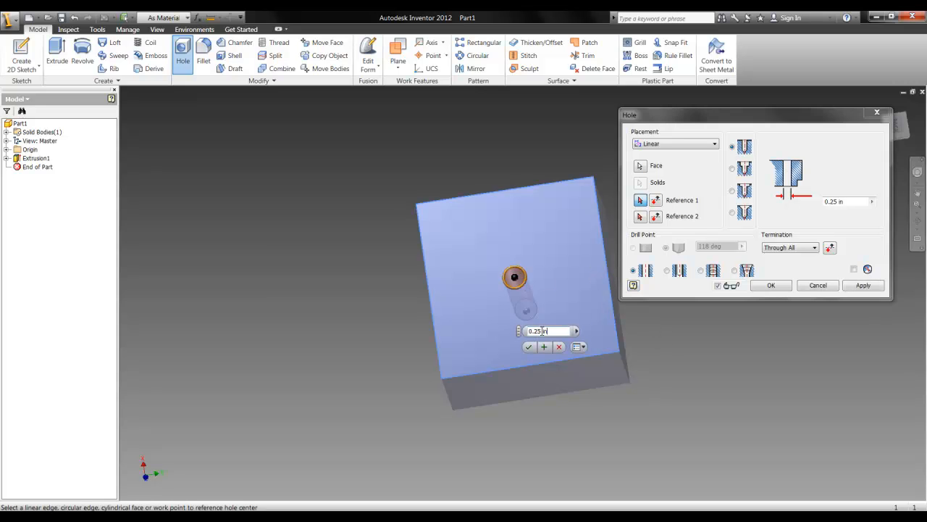
pyautogui.moveTo(900, 132); pyautogui.dragTo(523, 207)
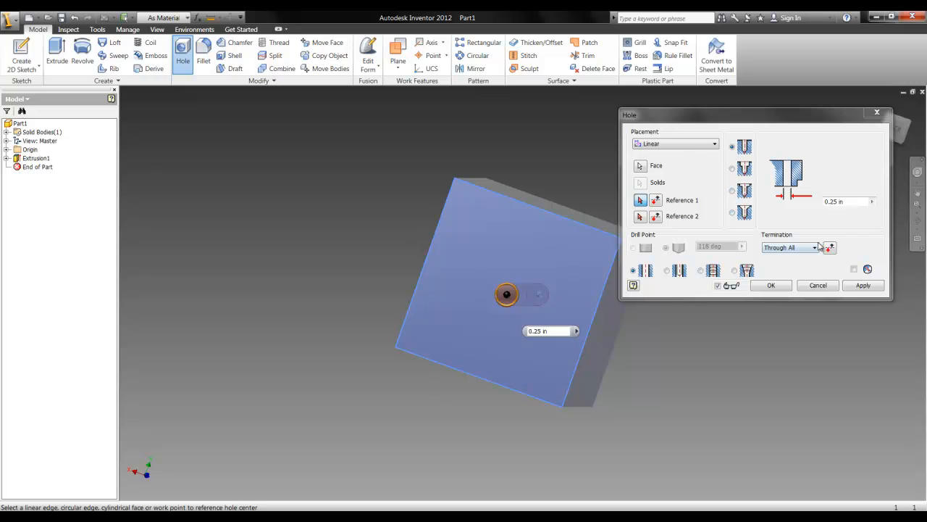
# Try the On Point hole placement and a Concentric placement on the cube's back face
pyautogui.click(689, 144)
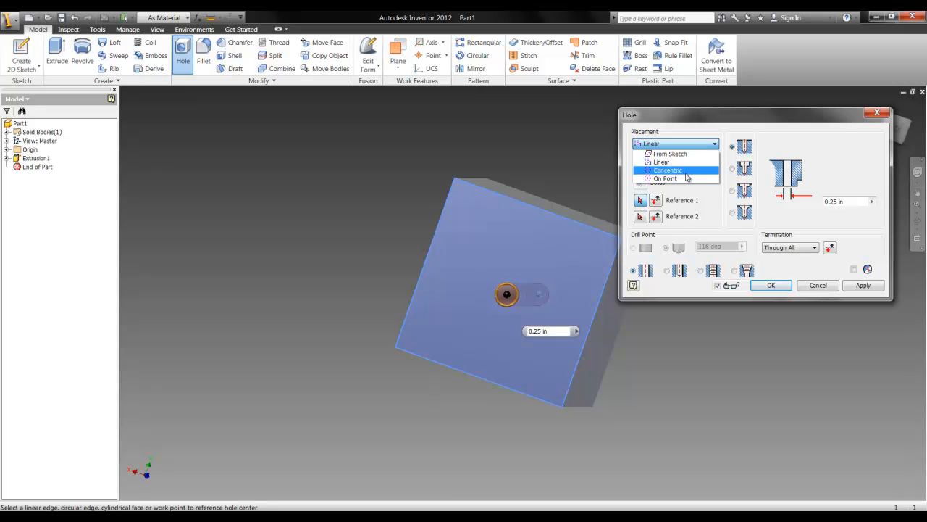
pyautogui.click(681, 179)
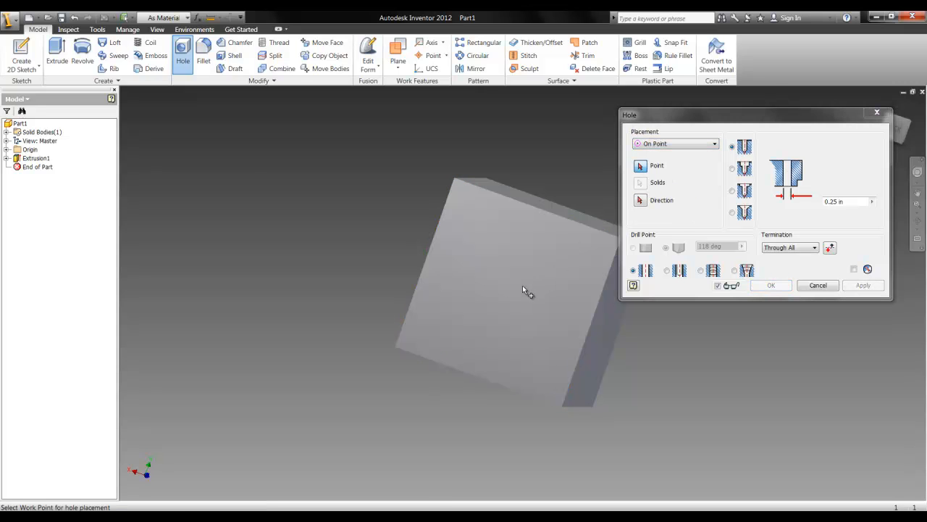
pyautogui.click(678, 144)
pyautogui.click(674, 179)
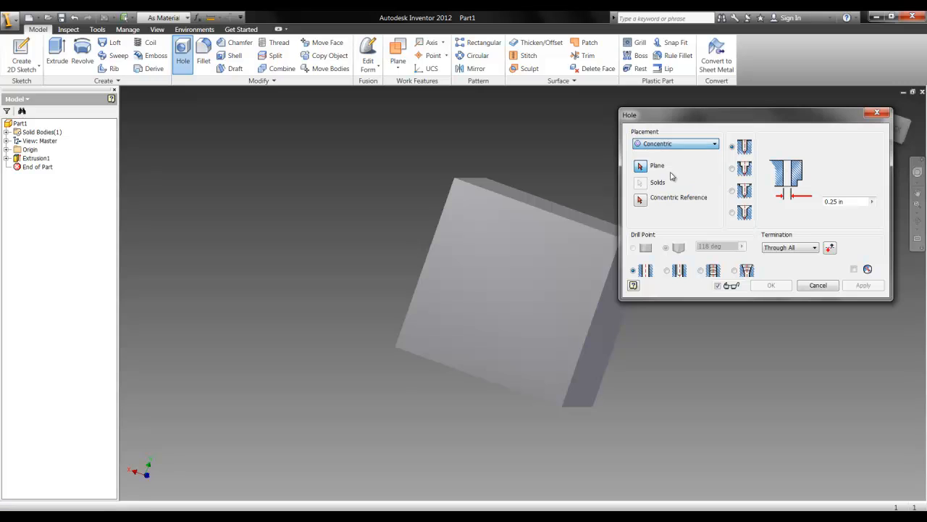
pyautogui.click(504, 300)
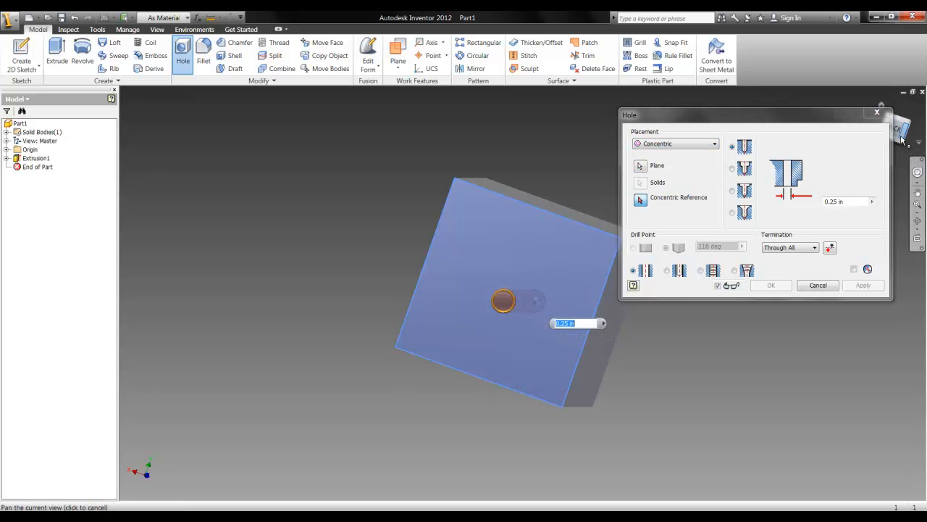
# Preview the clearance, tapped and taper tapped hole types and return to a simple hole
pyautogui.moveTo(728, 123); pyautogui.dragTo(686, 145)
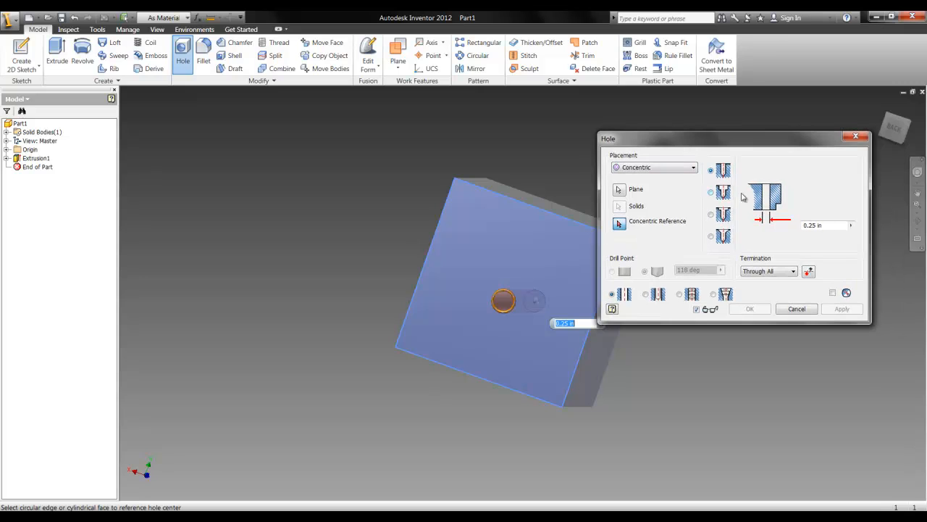
pyautogui.click(680, 294)
pyautogui.click(612, 294)
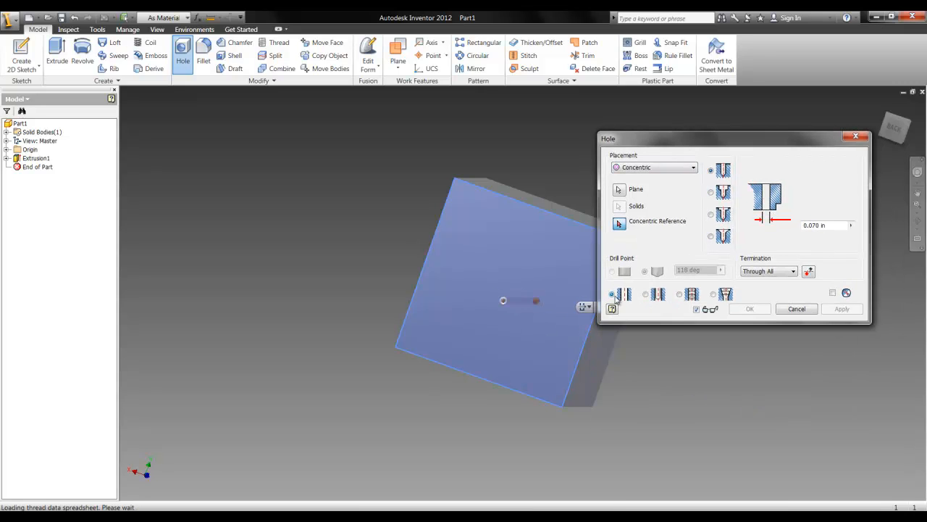
pyautogui.click(665, 297)
pyautogui.click(693, 297)
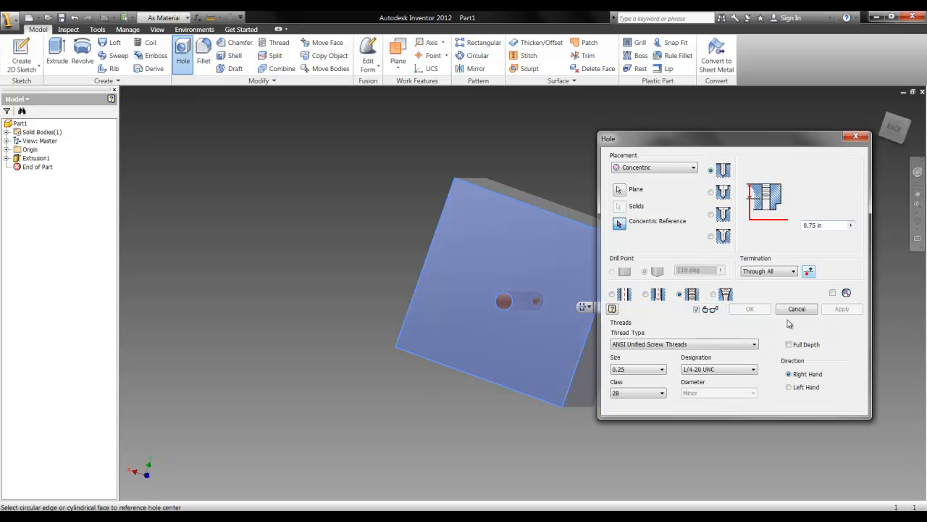
pyautogui.click(726, 294)
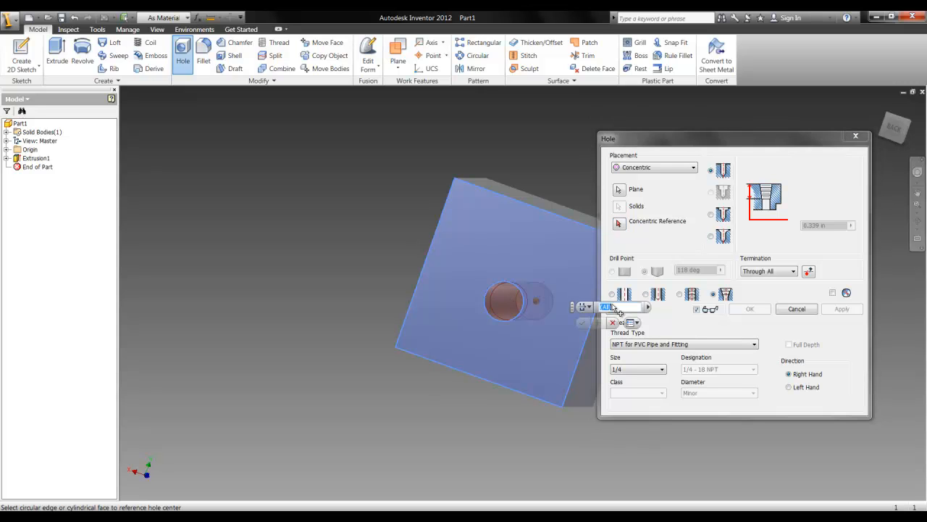
pyautogui.click(658, 294)
pyautogui.click(621, 294)
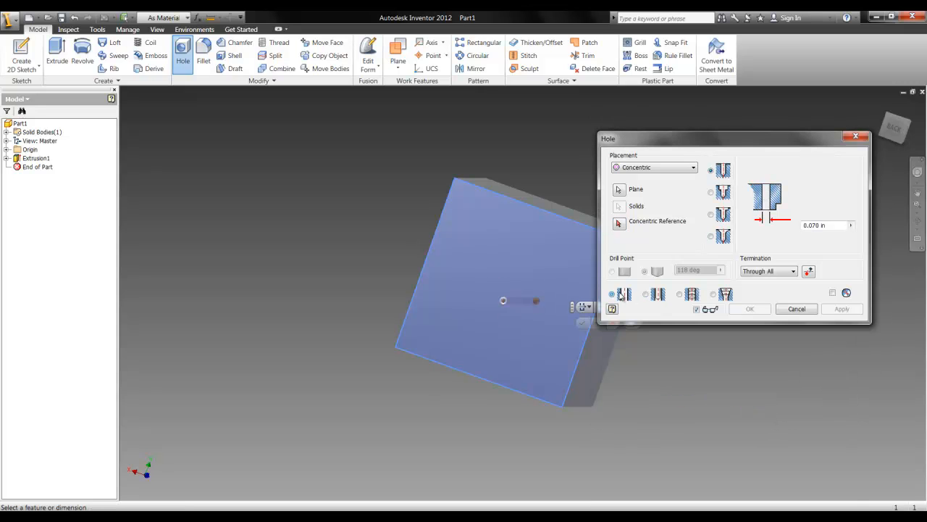
pyautogui.click(504, 304)
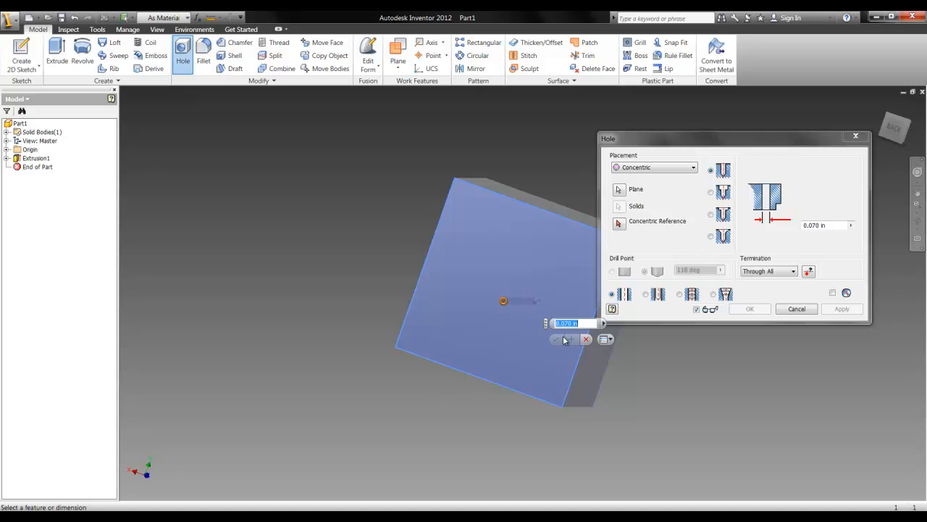
# Create a simple through-all hole of 1 in diameter with linear placement near the middle of the back face
pyautogui.click(637, 169)
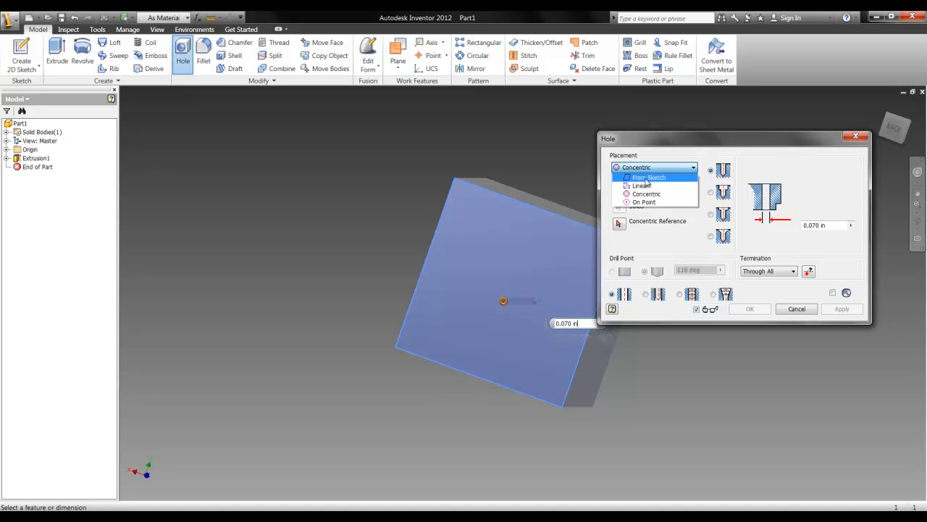
pyautogui.click(638, 183)
pyautogui.click(508, 286)
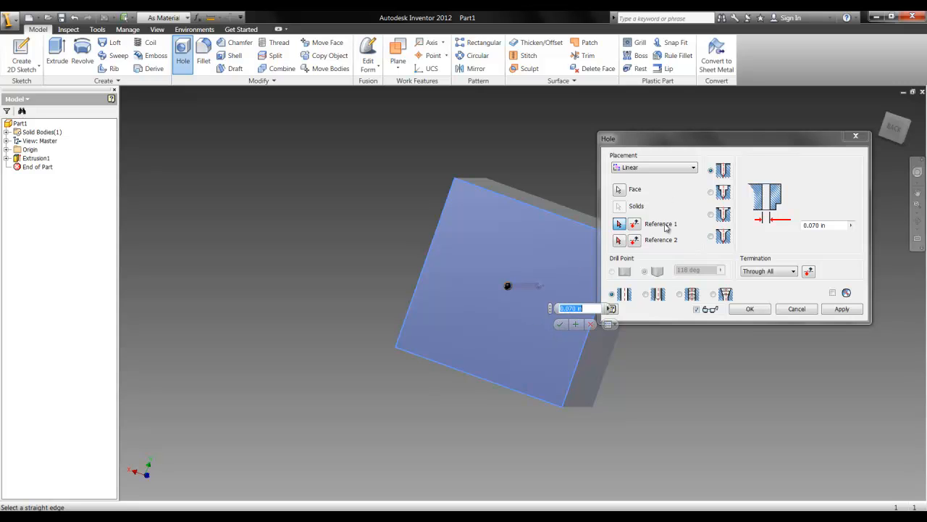
pyautogui.click(647, 295)
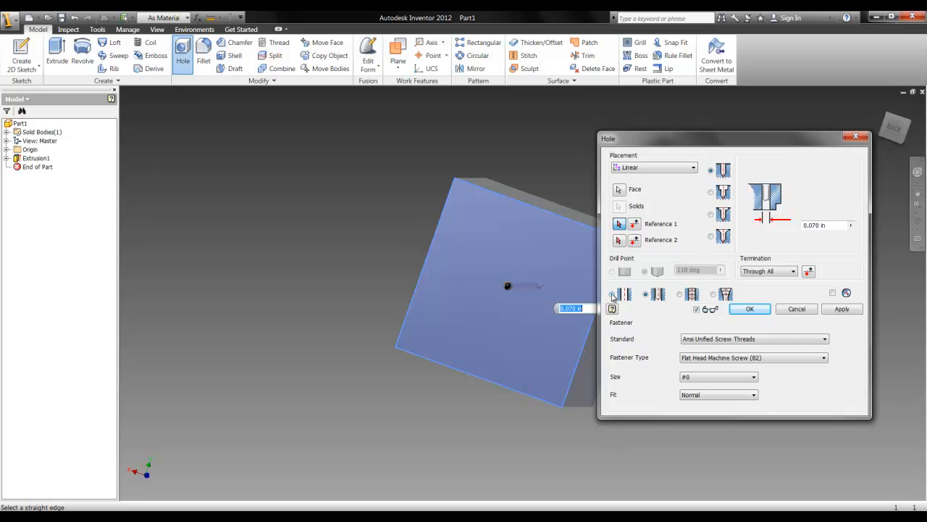
pyautogui.click(612, 295)
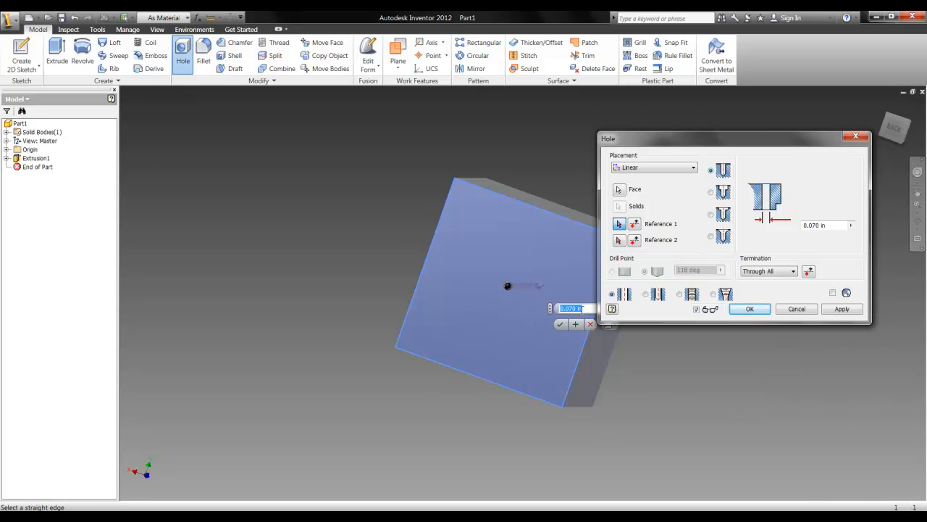
pyautogui.click(588, 308)
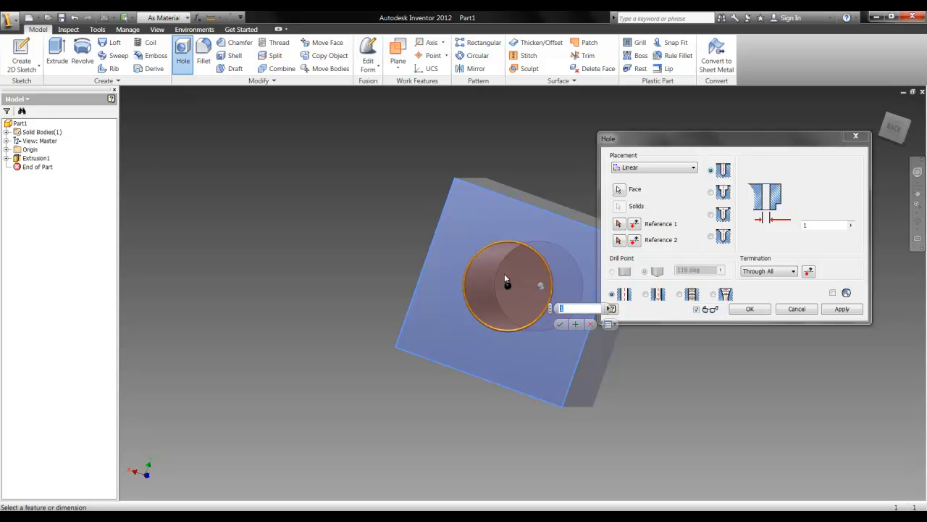
pyautogui.moveTo(587, 307)
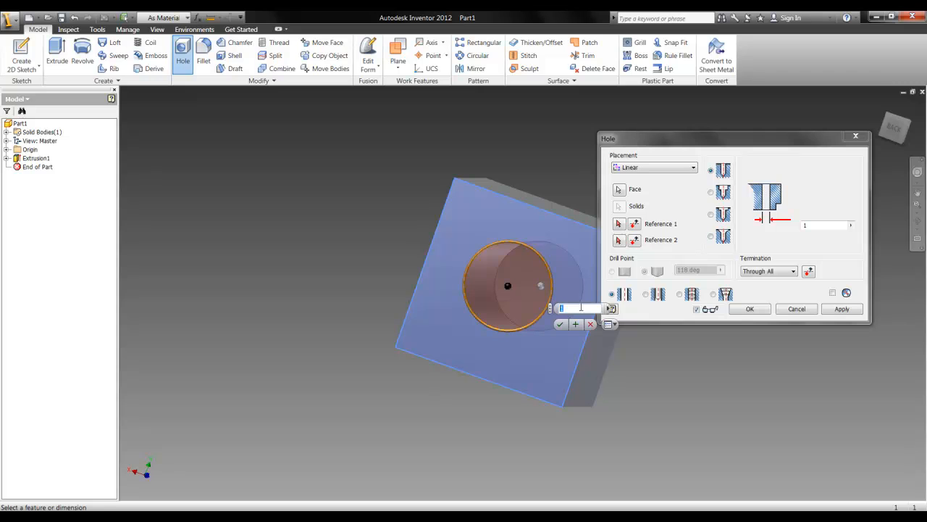
pyautogui.click(560, 323)
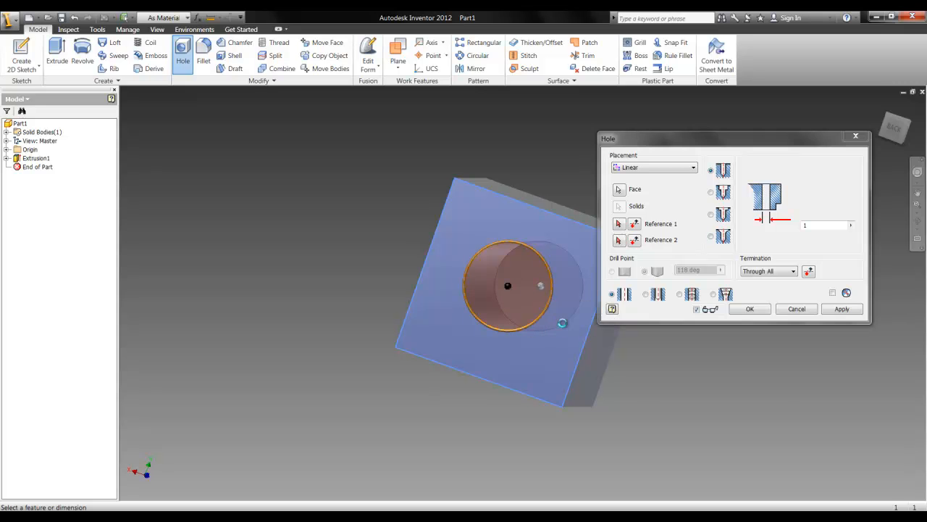
# Fillet one of the cube's edges parallel to the hole with a constant 0.125 in radius
pyautogui.moveTo(859, 152)
pyautogui.keyDown('shift'); pyautogui.mouseDown(button='middle')
pyautogui.moveTo(783, 130)
pyautogui.moveTo(478, 116)
pyautogui.moveTo(476, 195)
pyautogui.moveTo(500, 271)
pyautogui.moveTo(548, 331)
pyautogui.moveTo(613, 337)
pyautogui.moveTo(710, 321)
pyautogui.moveTo(749, 366)
pyautogui.moveTo(588, 393)
pyautogui.mouseUp(button='middle'); pyautogui.keyUp('shift')
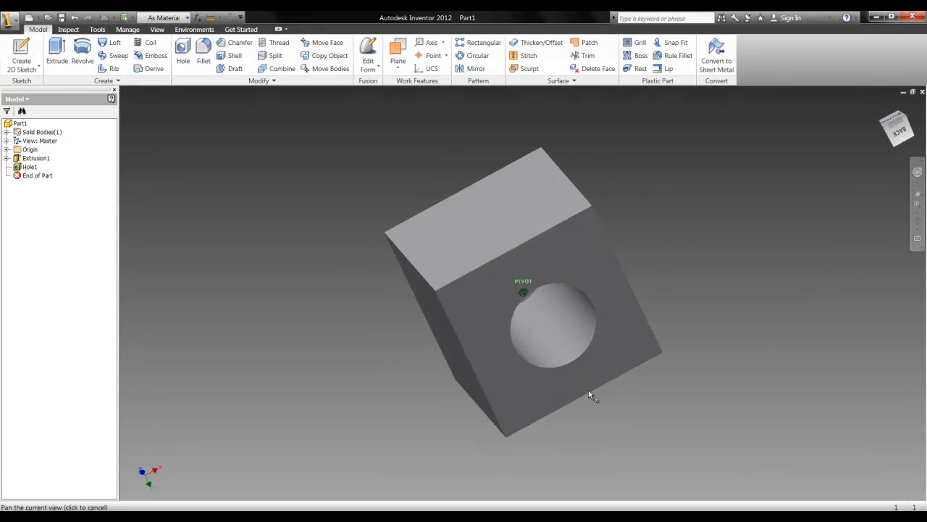
pyautogui.click(902, 125)
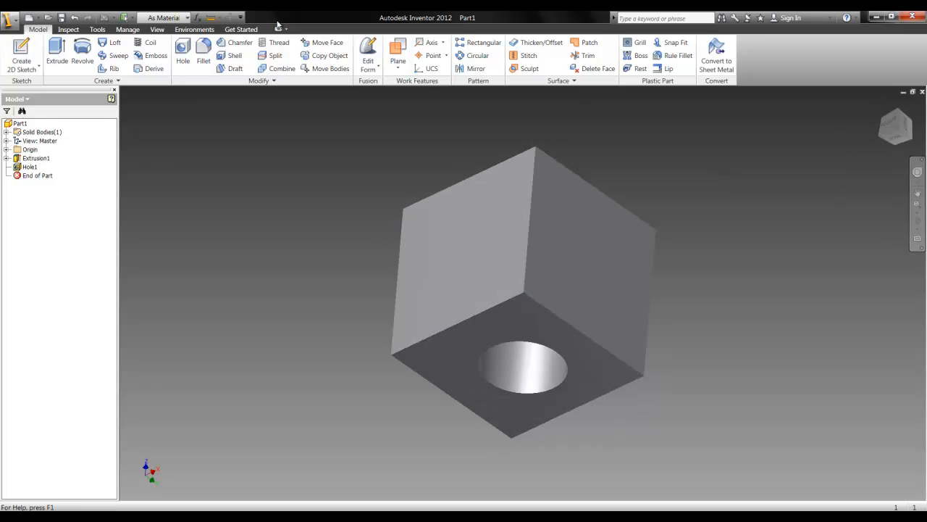
pyautogui.click(204, 58)
pyautogui.click(528, 242)
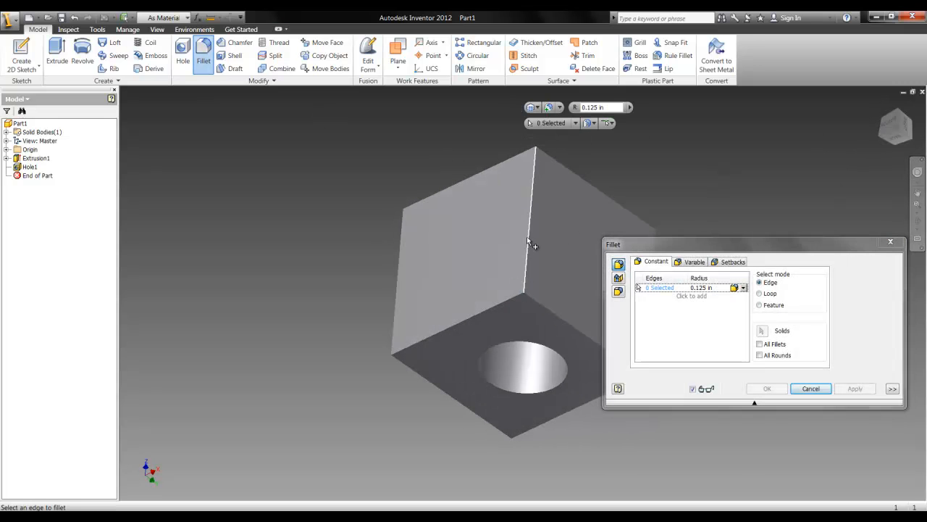
pyautogui.click(533, 334)
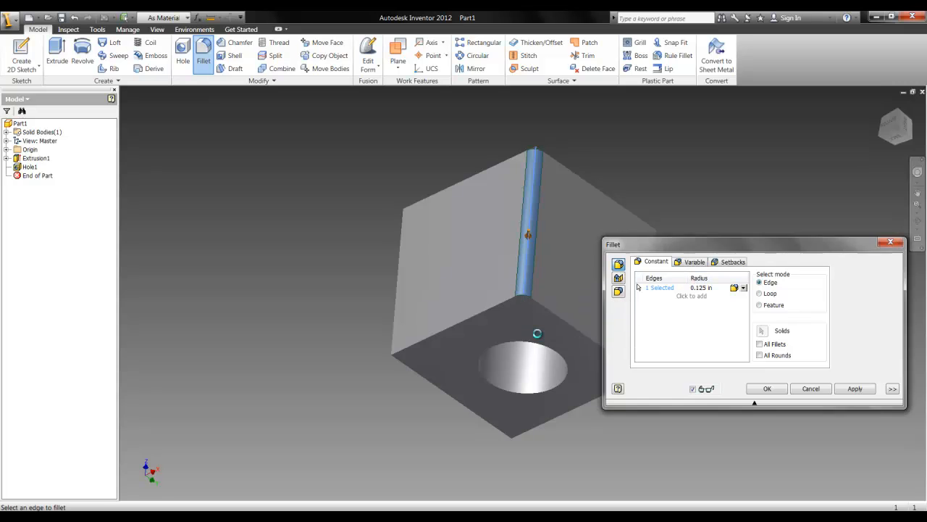
# Fillet a second edge parallel to the hole, on the face next to the first fillet, with a 0.125 in radius
pyautogui.keyDown('shift'); pyautogui.moveTo(867, 168); pyautogui.dragTo(781, 154, button='middle'); pyautogui.keyUp('shift')
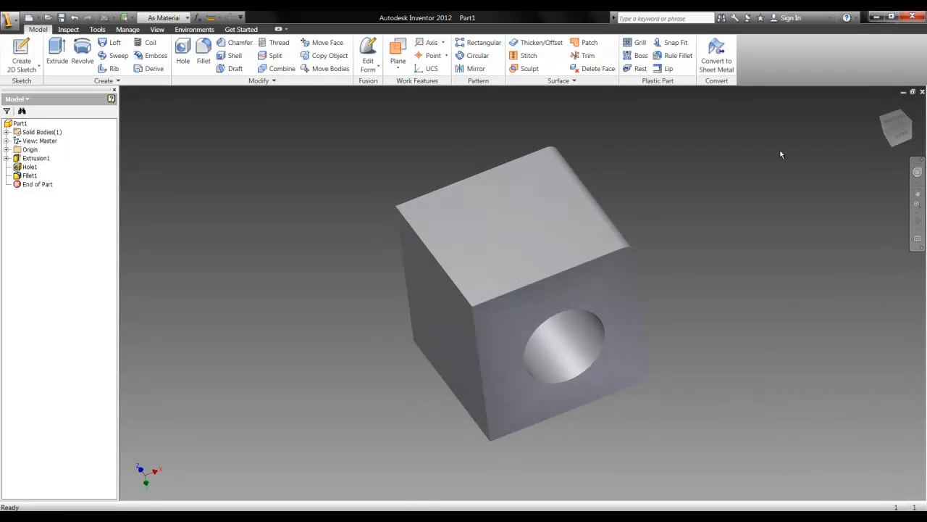
pyautogui.click(228, 68)
pyautogui.click(203, 53)
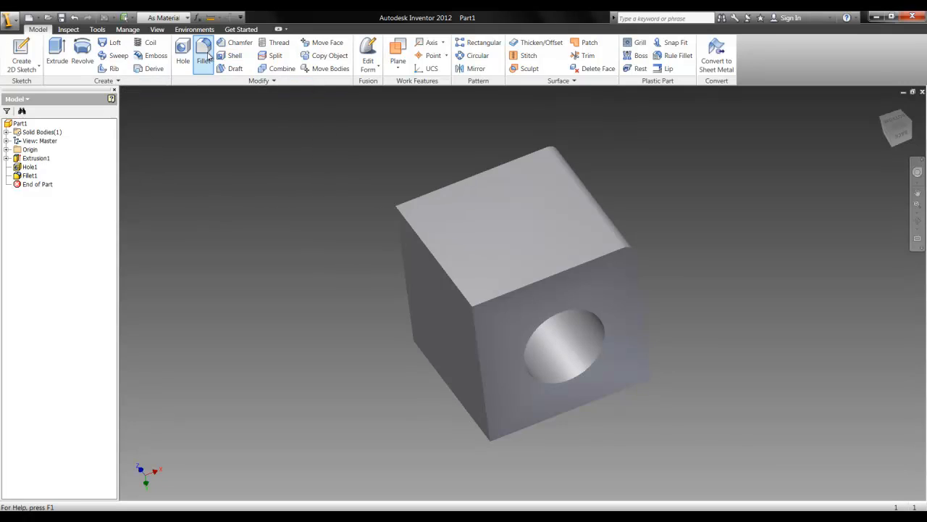
pyautogui.click(444, 266)
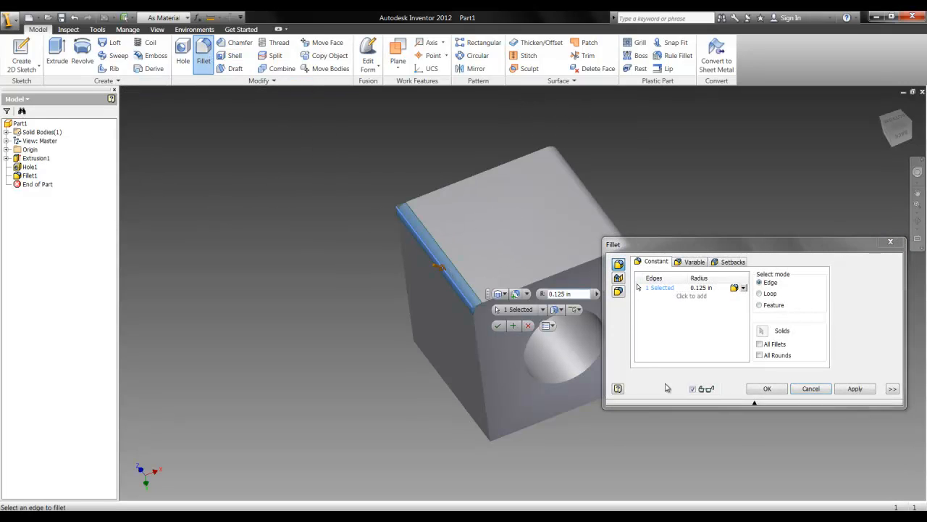
pyautogui.click(766, 388)
# Fillet a third edge parallel to the hole, diagonally opposite the first fillet, with a 0.125 in radius
pyautogui.keyDown('shift'); pyautogui.moveTo(786, 159); pyautogui.dragTo(774, 442, button='middle'); pyautogui.keyUp('shift')
pyautogui.click(203, 52)
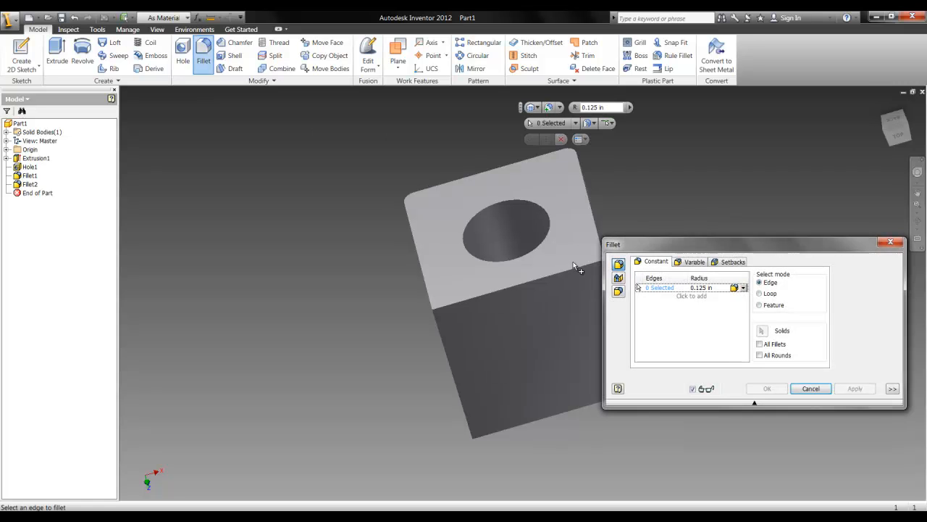
pyautogui.click(442, 332)
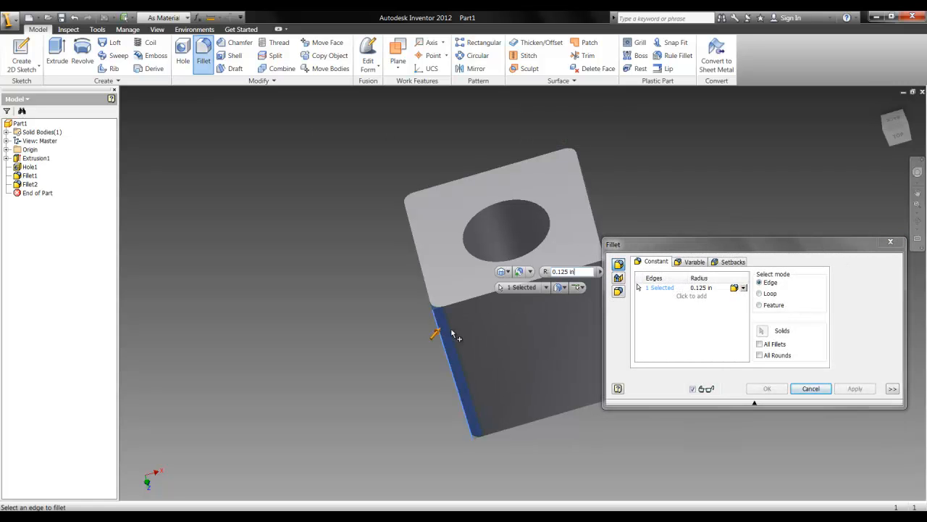
pyautogui.click(763, 386)
# Fillet the last sharp edge parallel to the hole with a 0.125 in radius
pyautogui.moveTo(898, 132); pyautogui.dragTo(736, 140)
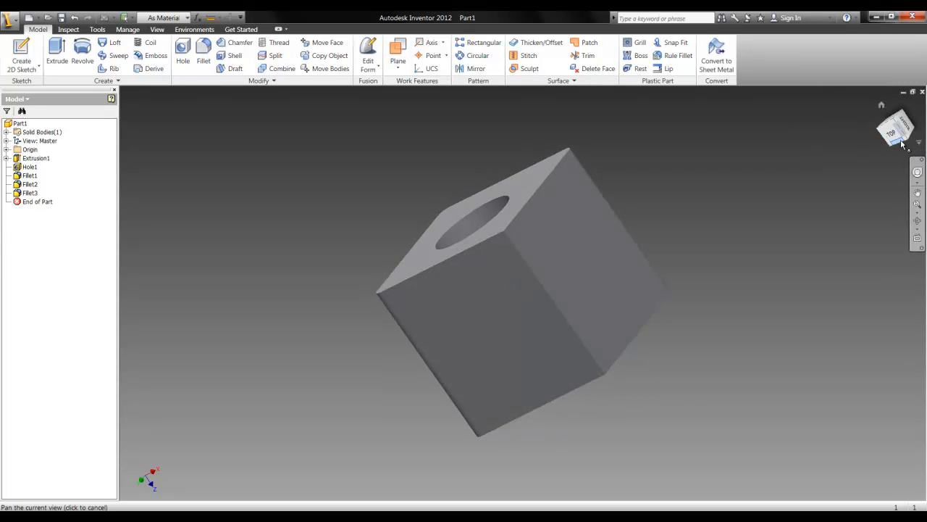
pyautogui.moveTo(878, 140); pyautogui.dragTo(825, 134)
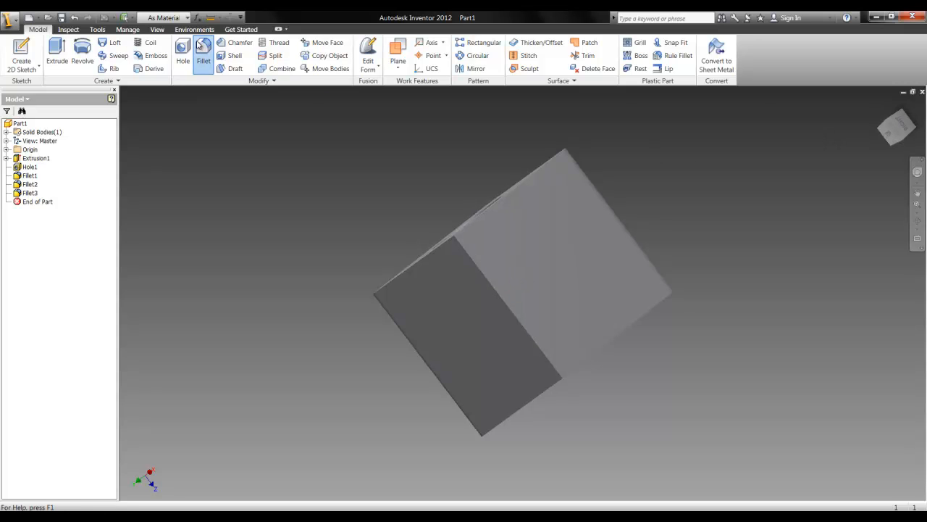
pyautogui.click(201, 47)
pyautogui.click(489, 284)
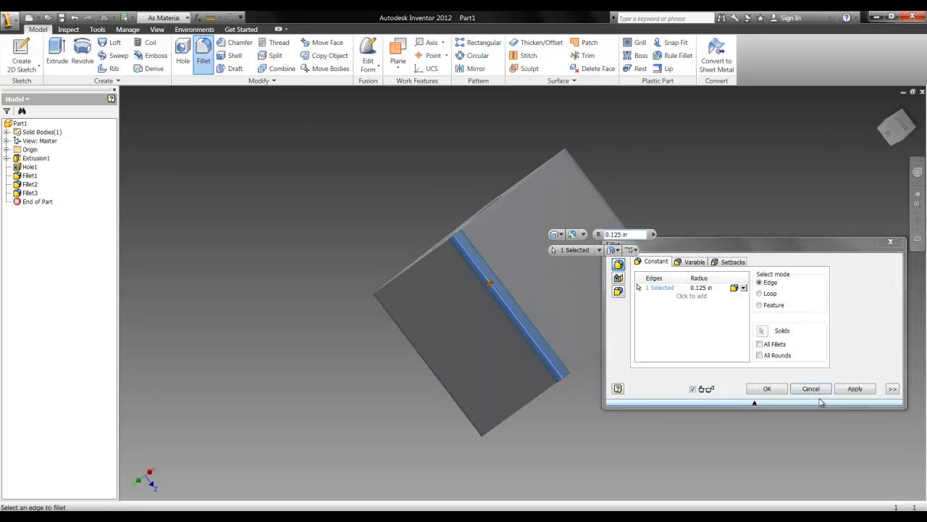
pyautogui.click(773, 389)
pyautogui.moveTo(898, 127); pyautogui.dragTo(707, 162)
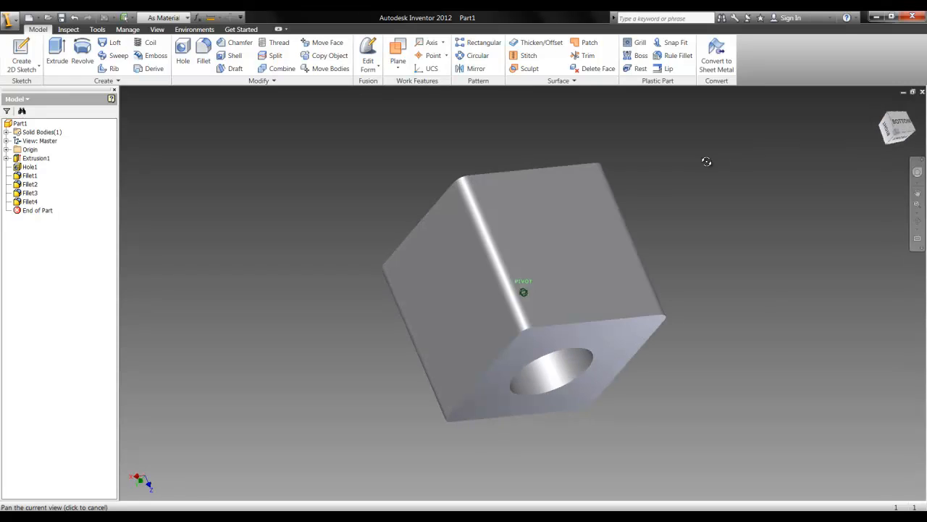
# Review the cube from several sides, open its base extrusion settings for inspection, and cancel without changes
pyautogui.moveTo(899, 130); pyautogui.dragTo(331, 169)
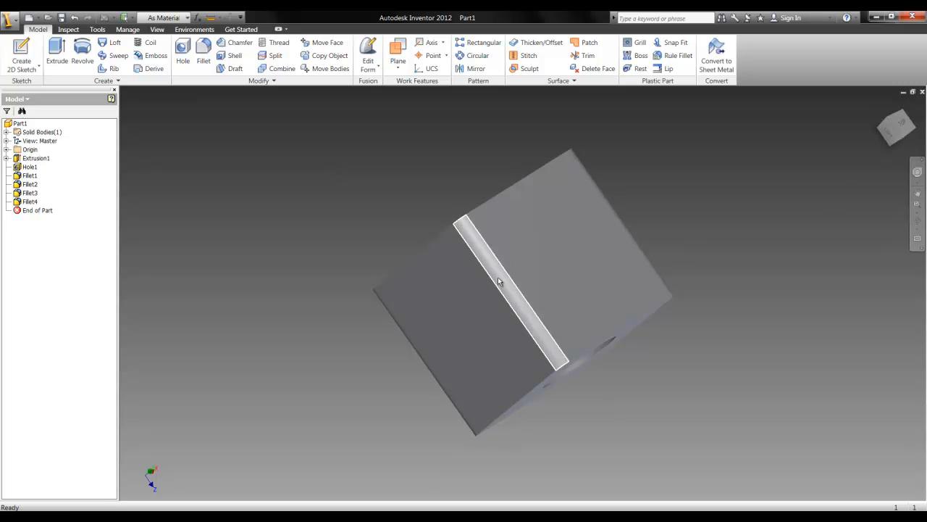
pyautogui.moveTo(899, 128); pyautogui.dragTo(586, 247)
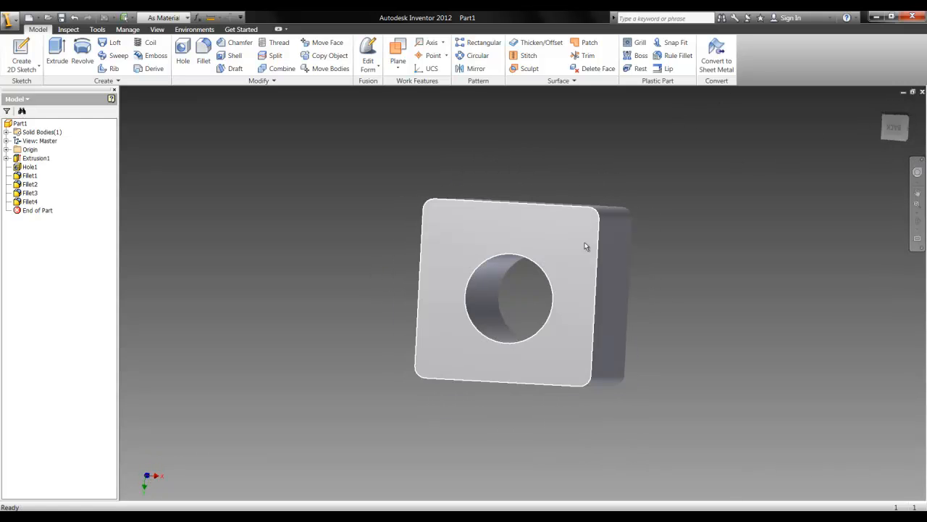
pyautogui.moveTo(894, 134)
pyautogui.mouseDown()
pyautogui.moveTo(899, 140)
pyautogui.moveTo(838, 182)
pyautogui.moveTo(599, 205)
pyautogui.moveTo(508, 272)
pyautogui.moveTo(387, 302)
pyautogui.moveTo(120, 400)
pyautogui.moveTo(149, 479)
pyautogui.moveTo(326, 488)
pyautogui.mouseUp()
pyautogui.click(573, 208)
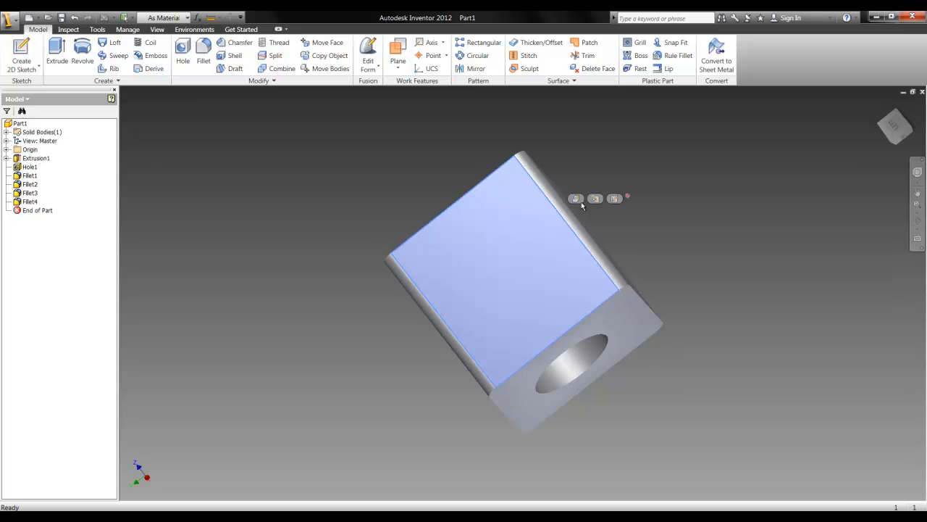
pyautogui.click(640, 317)
pyautogui.click(546, 283)
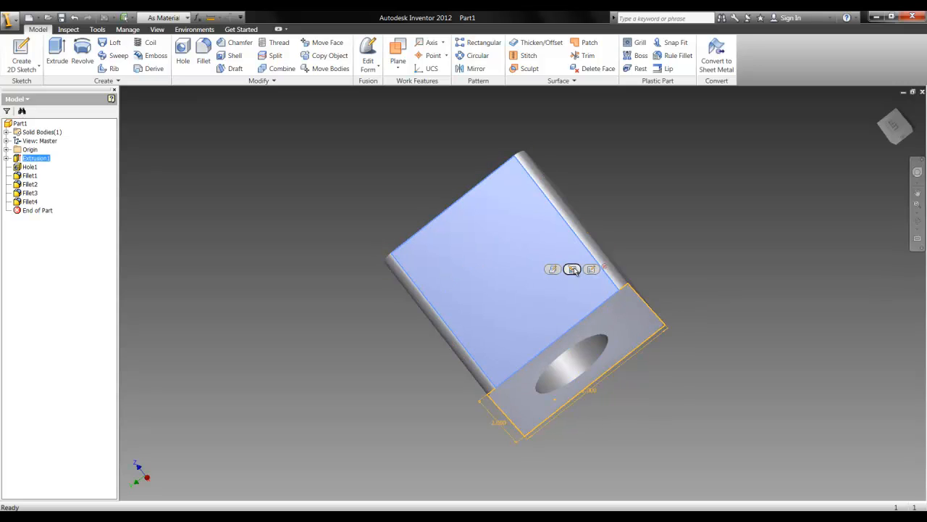
pyautogui.click(552, 269)
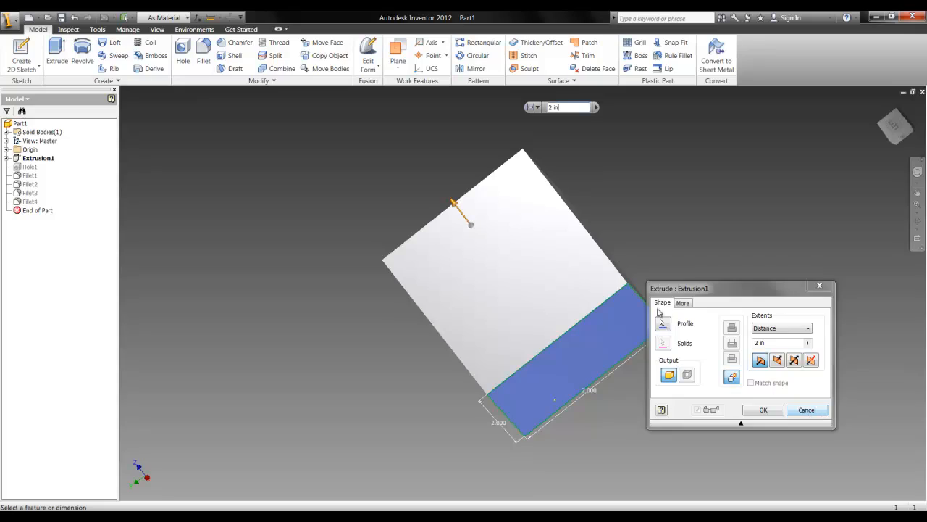
pyautogui.click(825, 410)
# Add a circle about 1.2 in in diameter to the cube's base sketch, overlapping the square near its upper-right corner, and finish the sketch
pyautogui.click(588, 295)
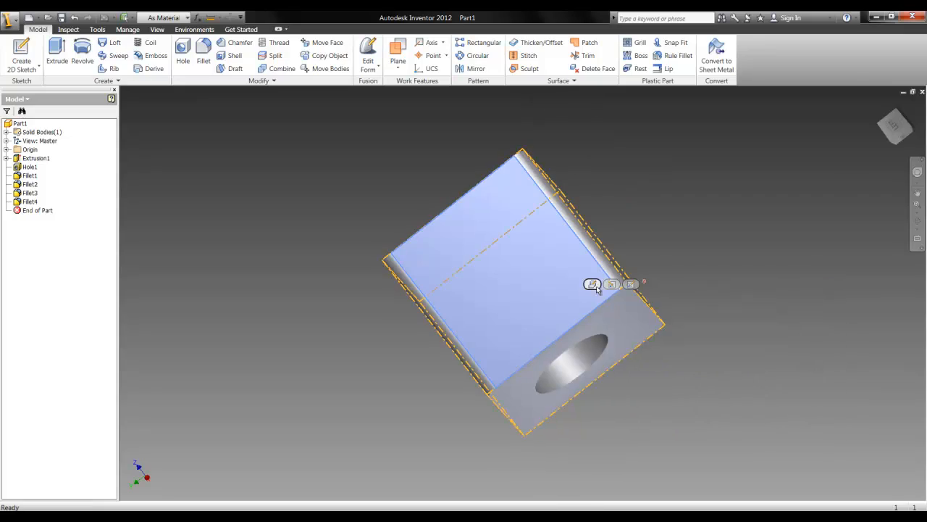
pyautogui.click(612, 284)
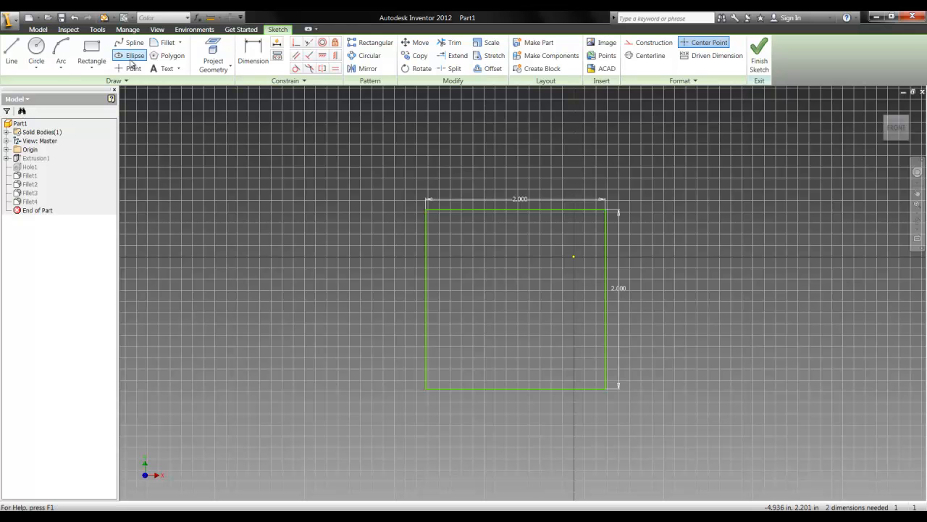
pyautogui.click(42, 49)
pyautogui.click(568, 189)
pyautogui.click(534, 153)
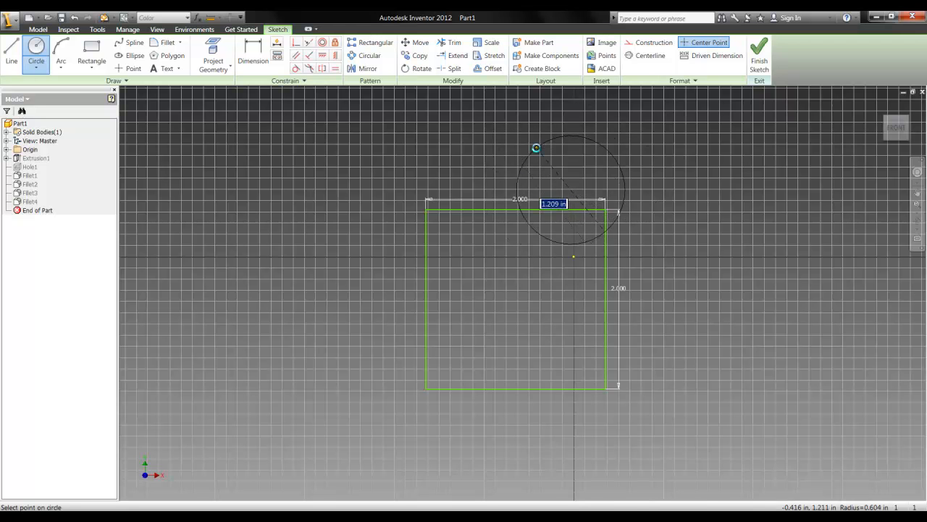
pyautogui.click(758, 54)
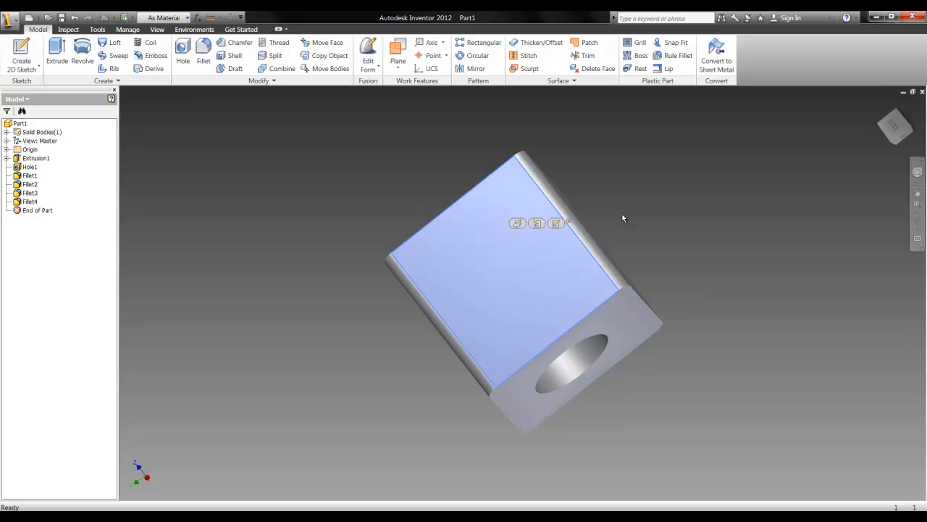
# Reopen the cube's base sketch and delete the circle near the square's upper-right corner
pyautogui.click(517, 223)
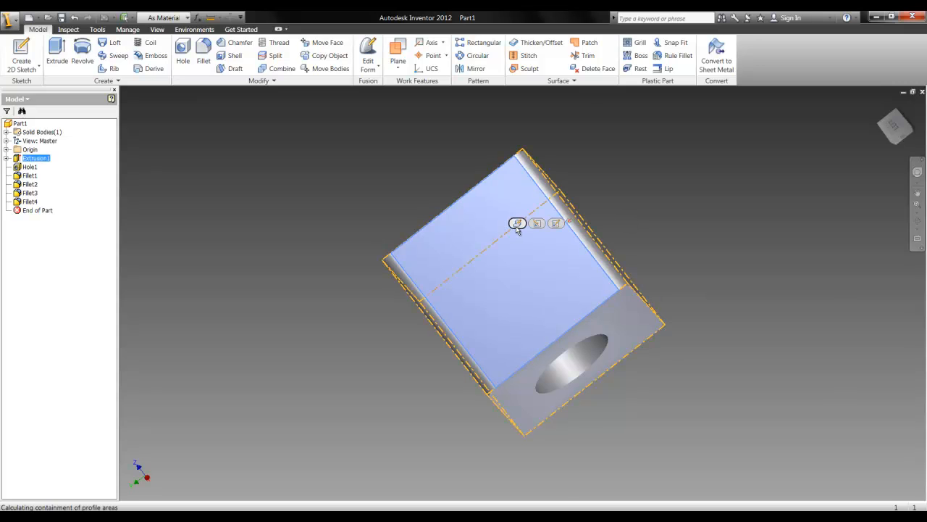
pyautogui.click(824, 290)
pyautogui.click(515, 257)
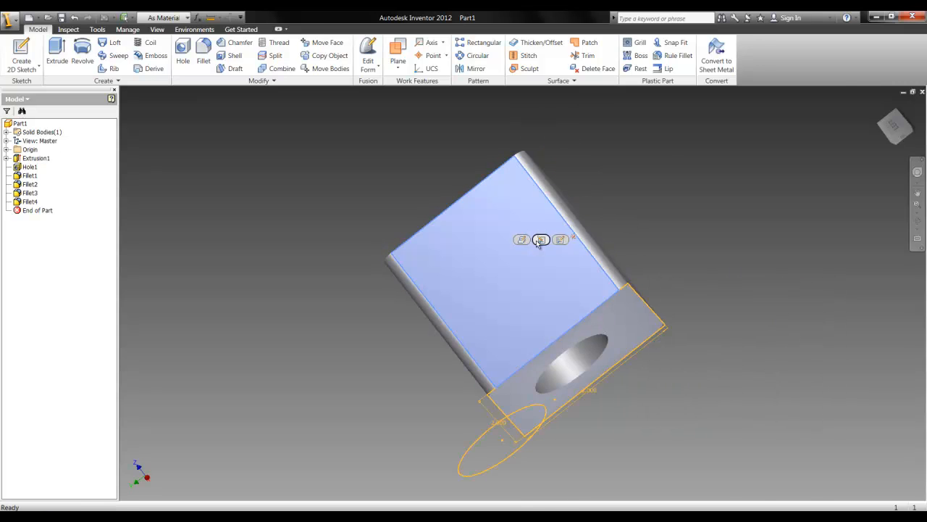
pyautogui.click(540, 240)
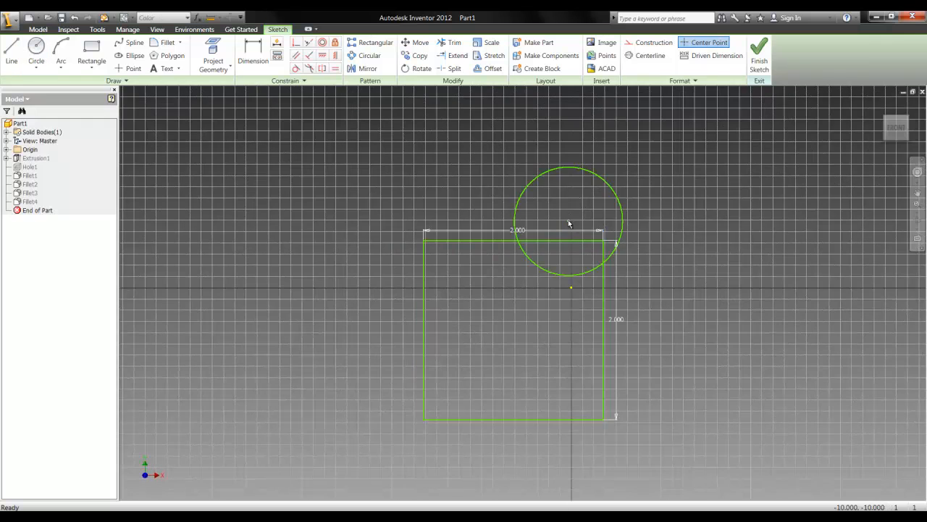
pyautogui.rightClick(516, 216)
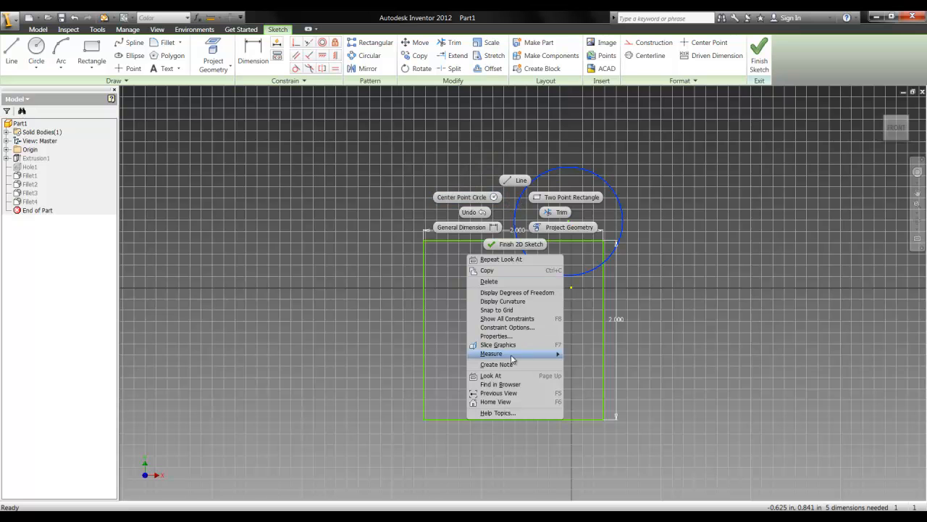
pyautogui.click(520, 281)
# Draw a circle centred on the midpoint of the square's upper edge in the base sketch, and finish the sketch
pyautogui.click(29, 48)
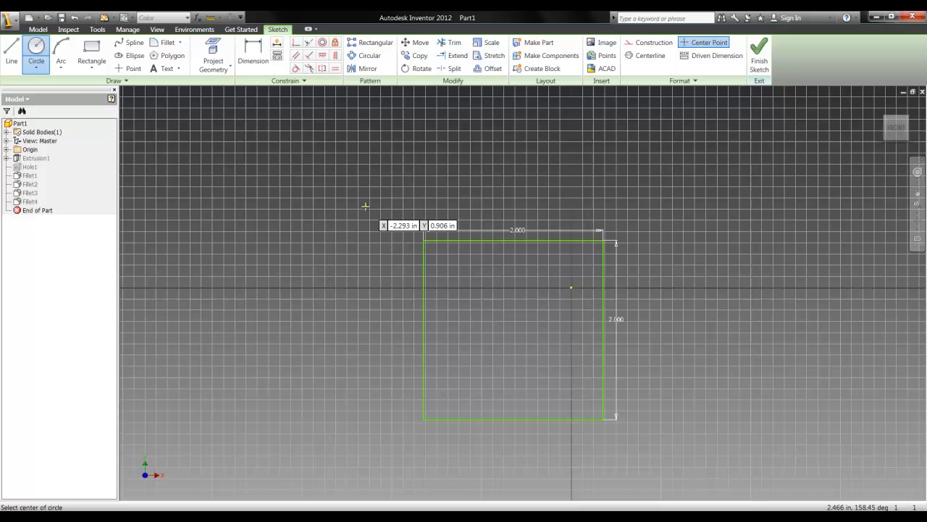
pyautogui.click(517, 239)
pyautogui.click(511, 168)
pyautogui.click(760, 56)
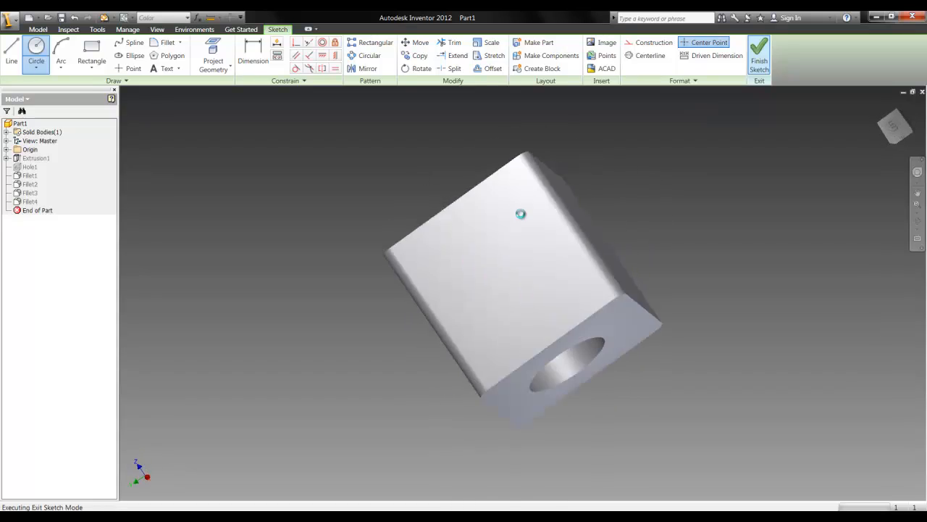
# Reopen the cube's base sketch to check the circle on the square's upper edge, exit unchanged, and inspect the solid from other angles
pyautogui.click(560, 234)
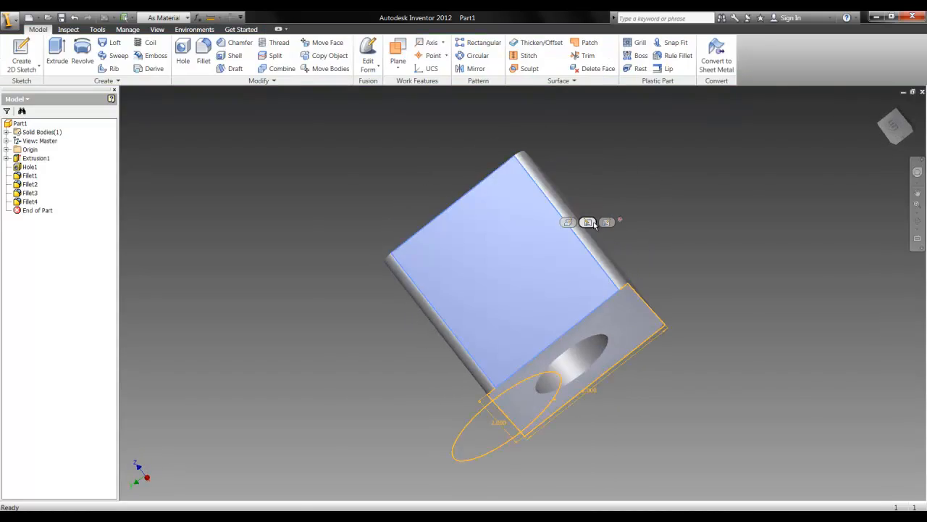
pyautogui.click(592, 221)
pyautogui.click(759, 52)
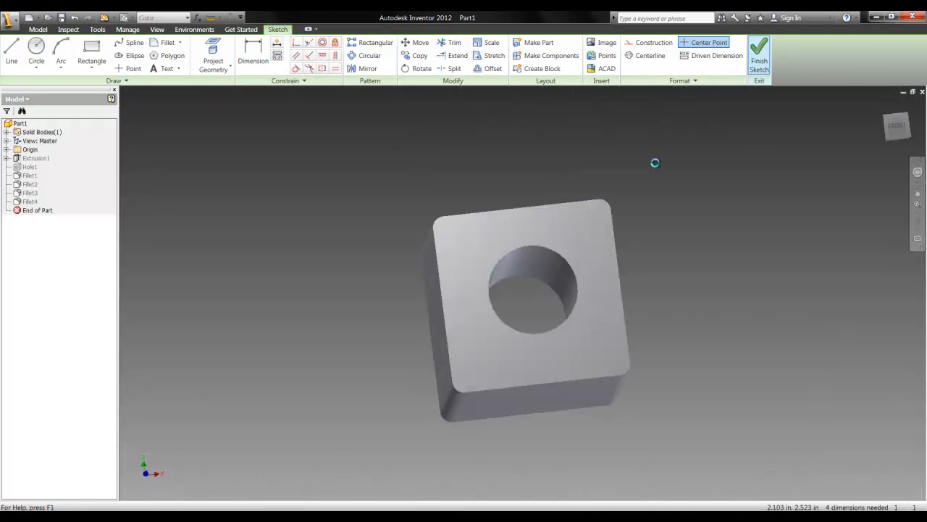
pyautogui.click(515, 299)
pyautogui.click(524, 399)
pyautogui.moveTo(437, 364); pyautogui.dragTo(494, 341, button='middle')
pyautogui.scroll(-5, 531, 338)
pyautogui.scroll(9, 530, 339)
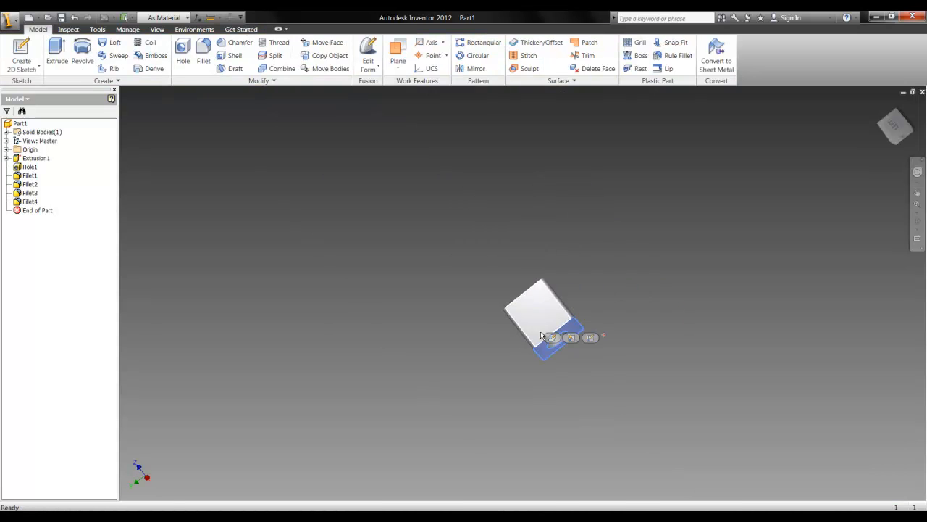
pyautogui.scroll(-5, 527, 319)
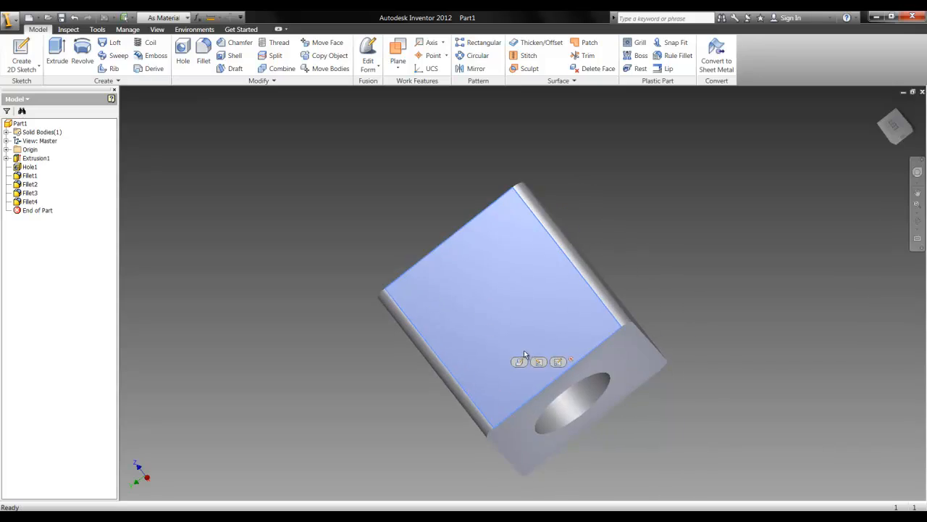
pyautogui.click(538, 360)
pyautogui.click(564, 344)
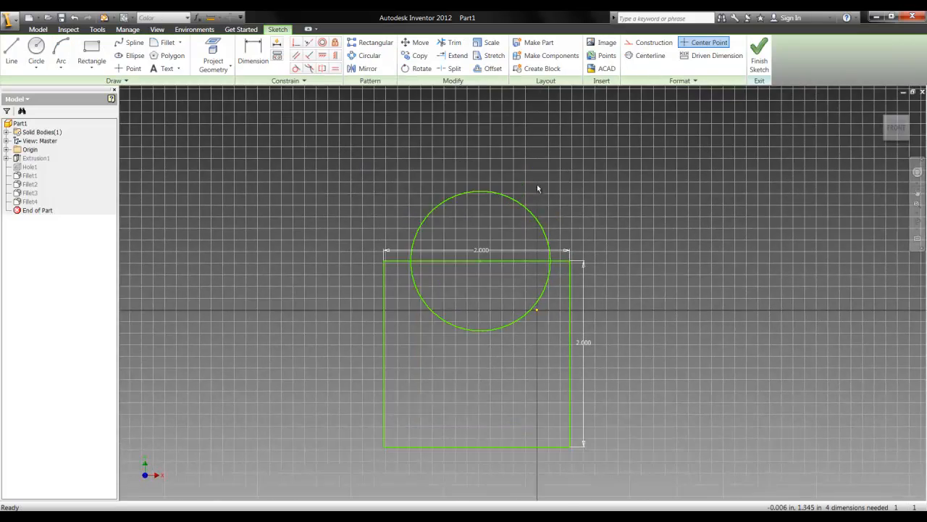
pyautogui.click(760, 53)
pyautogui.moveTo(677, 242); pyautogui.dragTo(597, 222, button='middle')
pyautogui.moveTo(895, 125)
pyautogui.mouseDown()
pyautogui.moveTo(821, 114)
pyautogui.moveTo(769, 482)
pyautogui.mouseUp()
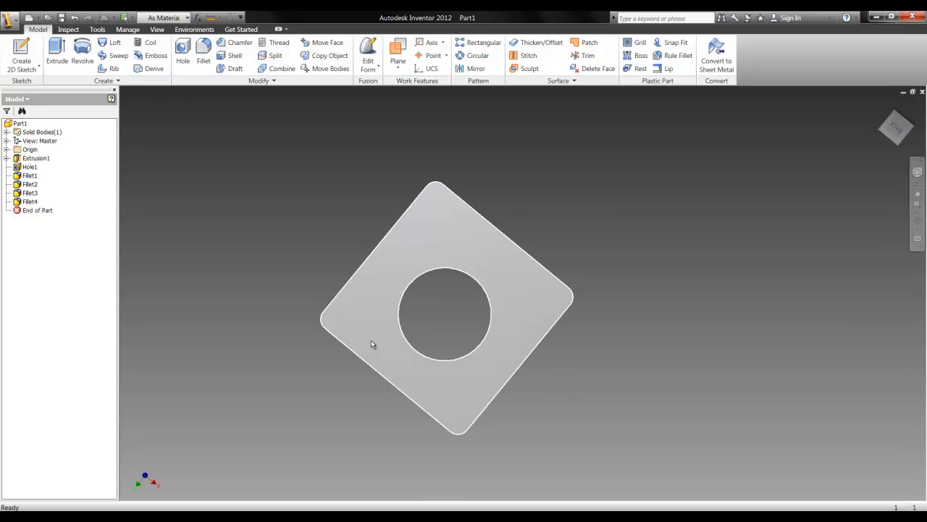
# Open the iphone 4 part from the My Dropbox folder in Inventor and examine its side, screen and home button faces
pyautogui.click(174, 518)
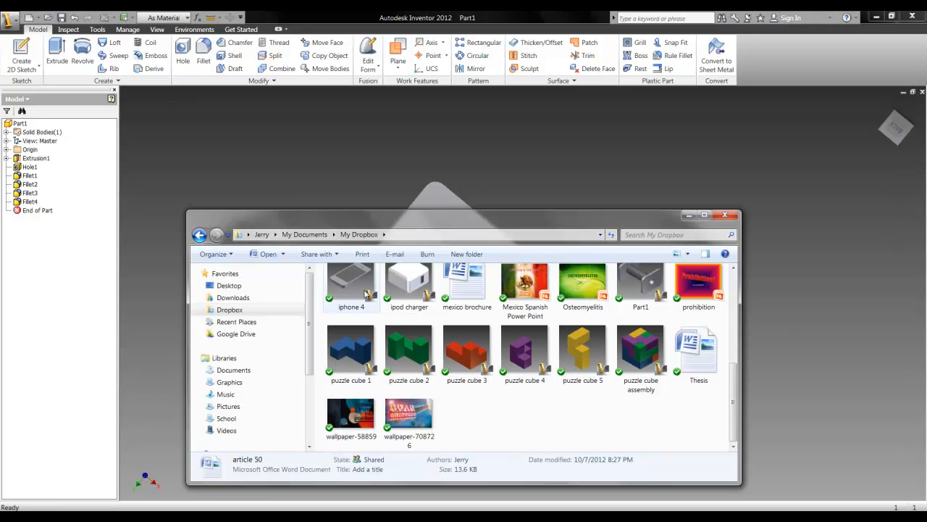
pyautogui.doubleClick(354, 287)
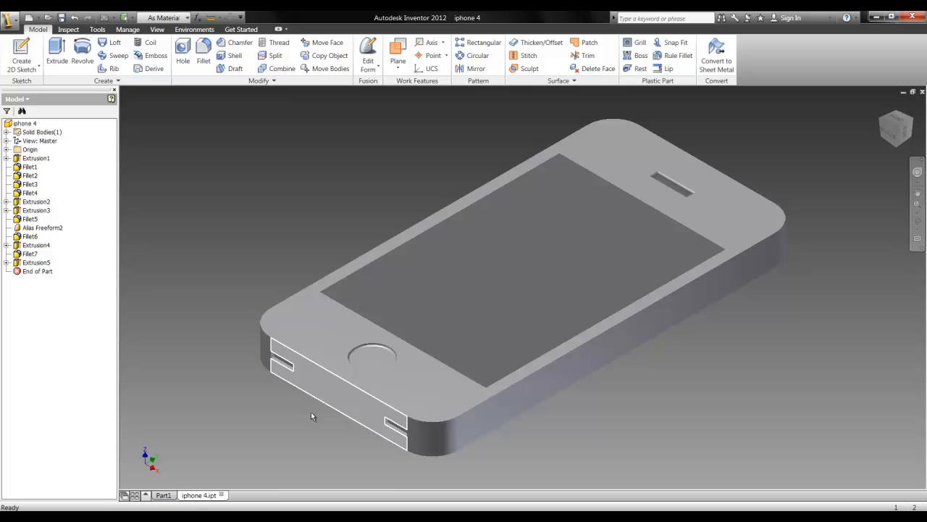
pyautogui.moveTo(685, 376); pyautogui.dragTo(637, 376, button='middle')
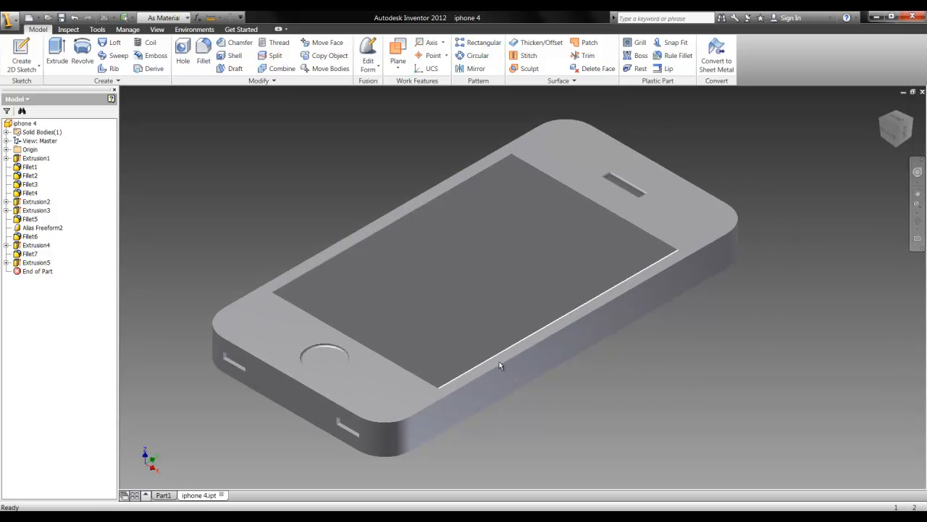
pyautogui.click(358, 387)
pyautogui.click(540, 357)
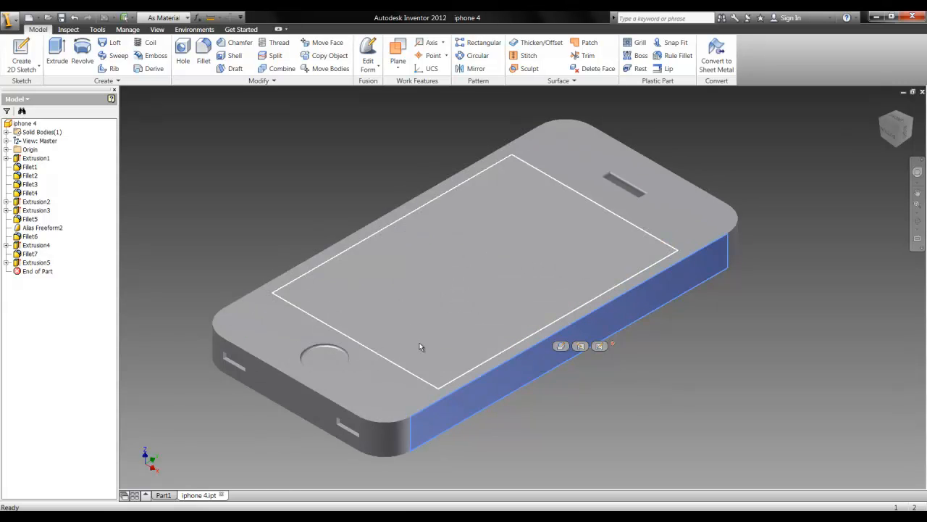
pyautogui.scroll(1, 421, 346)
pyautogui.click(424, 346)
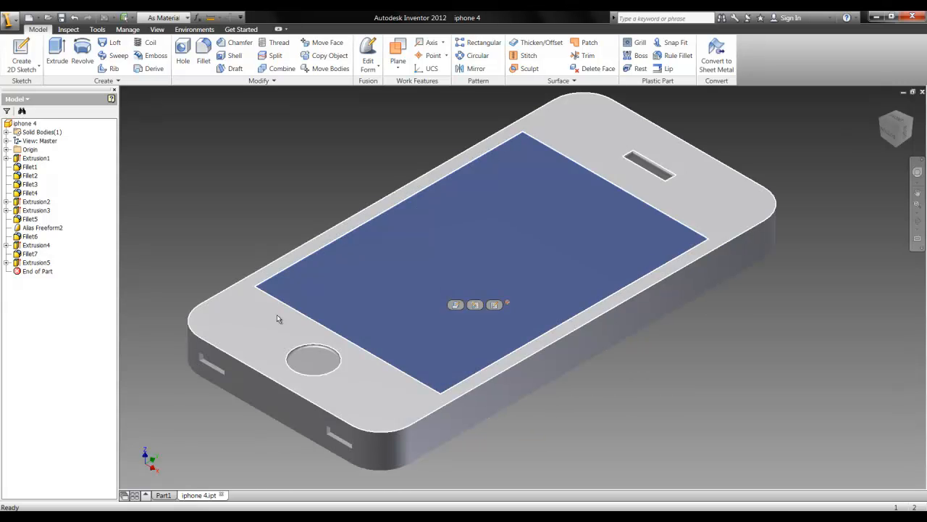
pyautogui.click(310, 360)
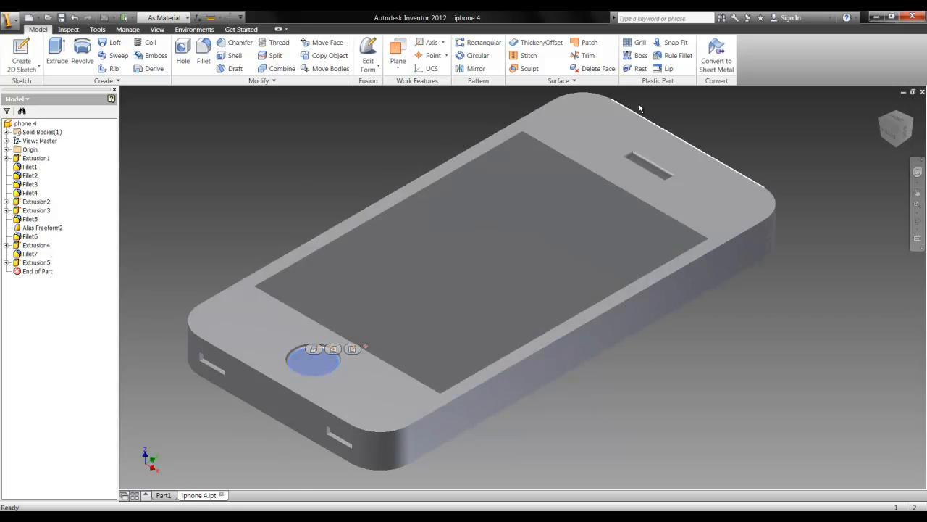
# Switch back to Part1 and inspect the filleted cube and its through hole from the back
pyautogui.click(163, 494)
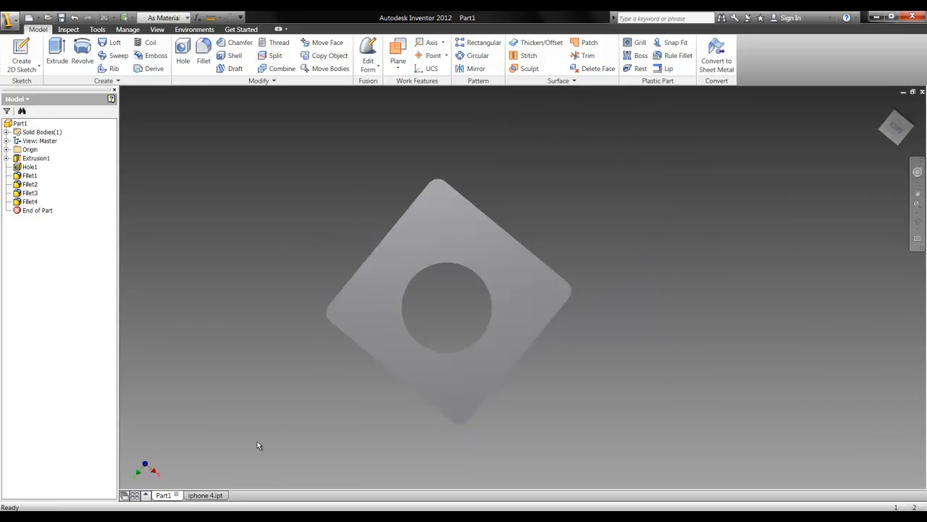
pyautogui.moveTo(895, 127); pyautogui.dragTo(331, 124)
pyautogui.moveTo(869, 133); pyautogui.dragTo(898, 150)
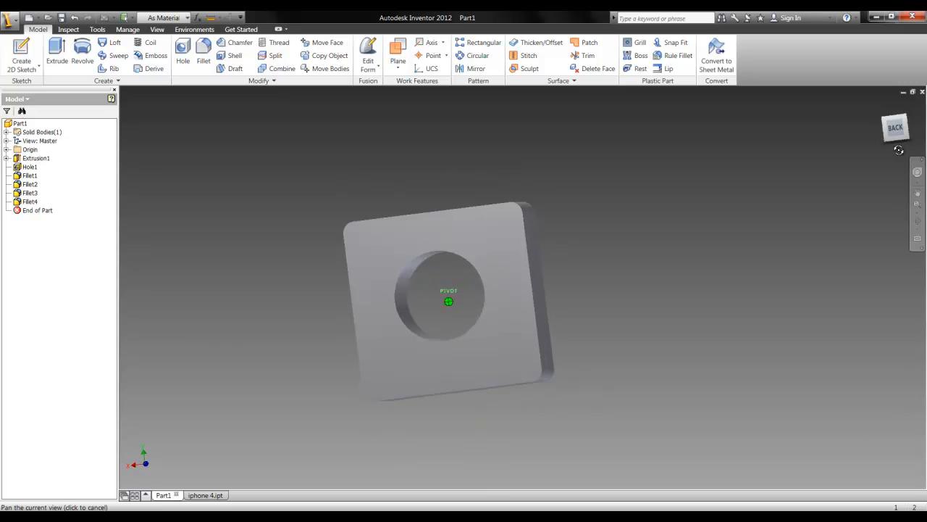